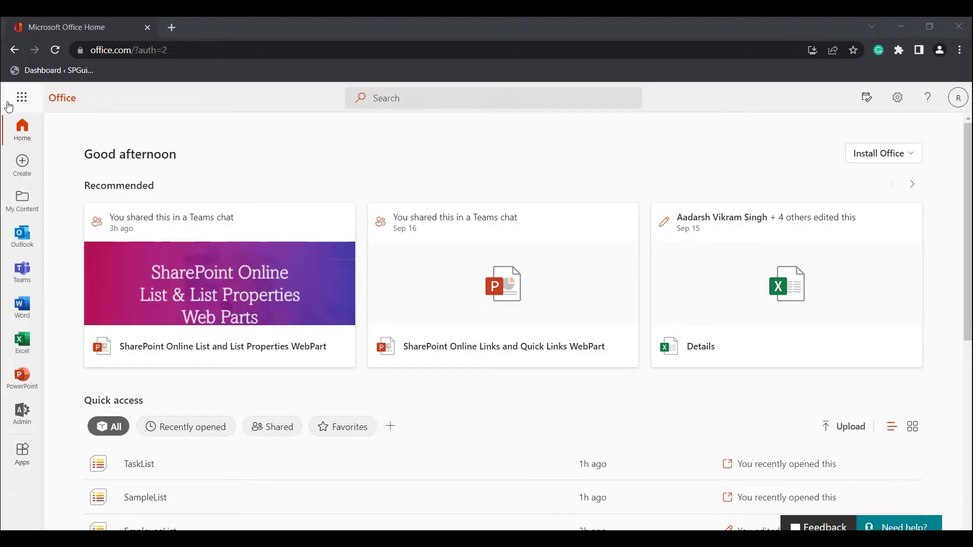
Open SharePoint in a new tab from the Microsoft 365 app launcher, go to Communication Site Page, and start editing its home page.
left_click(20, 98)
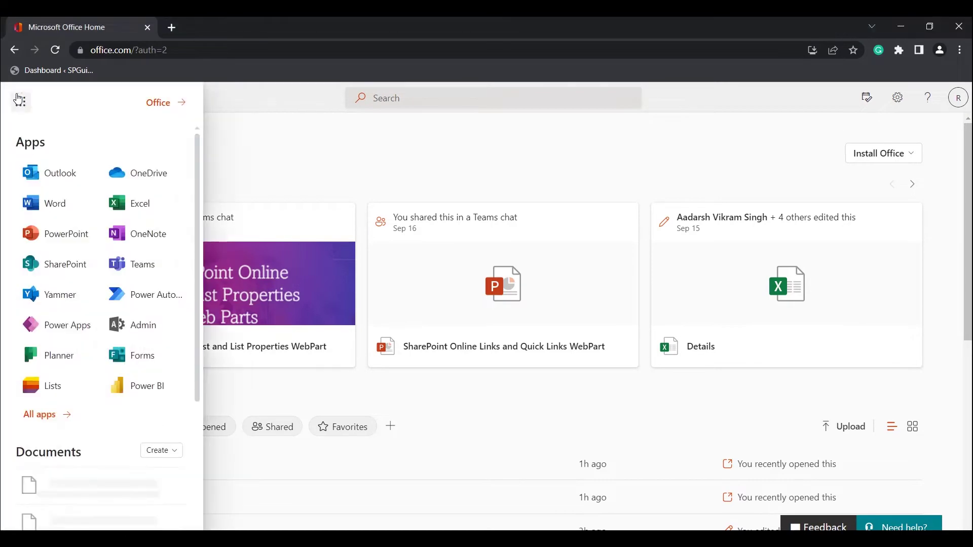
left_click(93, 264)
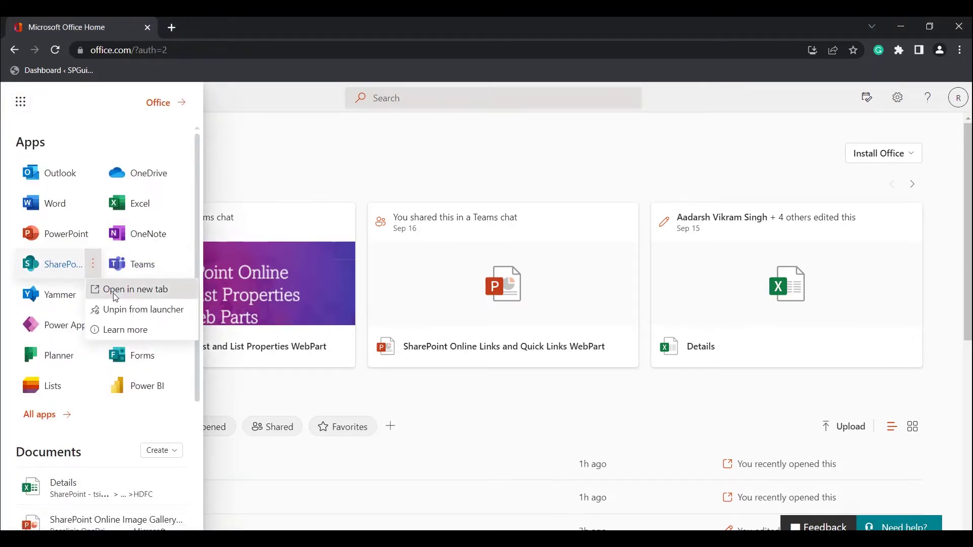
left_click(114, 293)
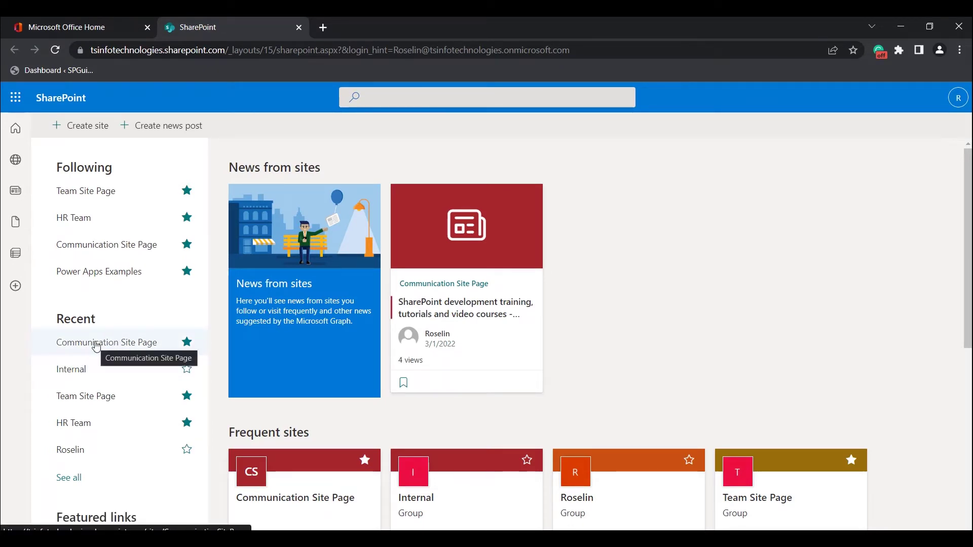
left_click(96, 345)
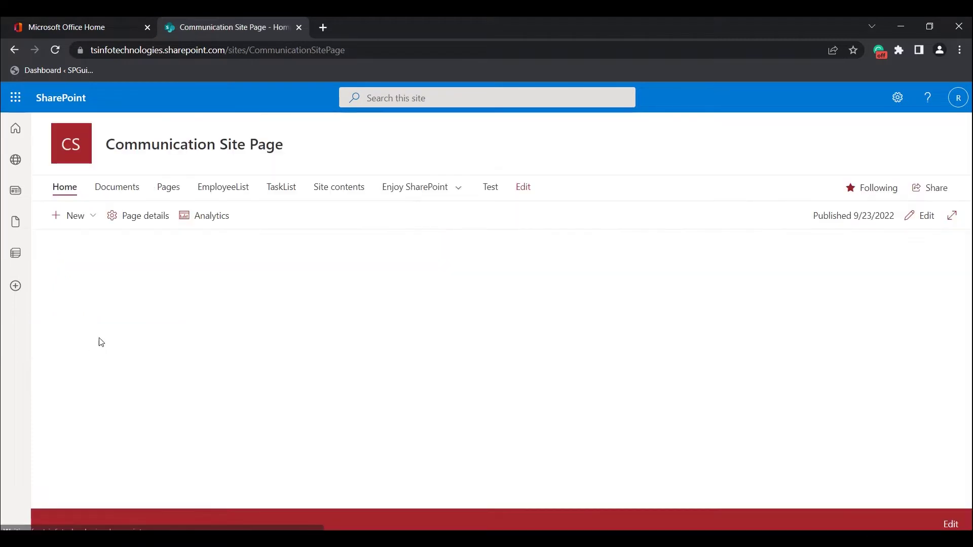
left_click(916, 228)
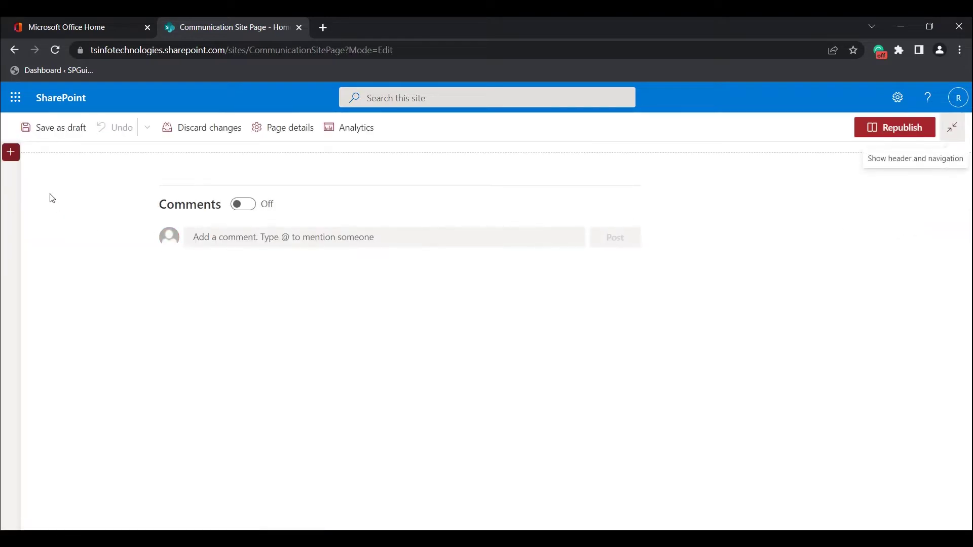
Add a one-column section to the home page containing an empty Link web part.
left_click(11, 152)
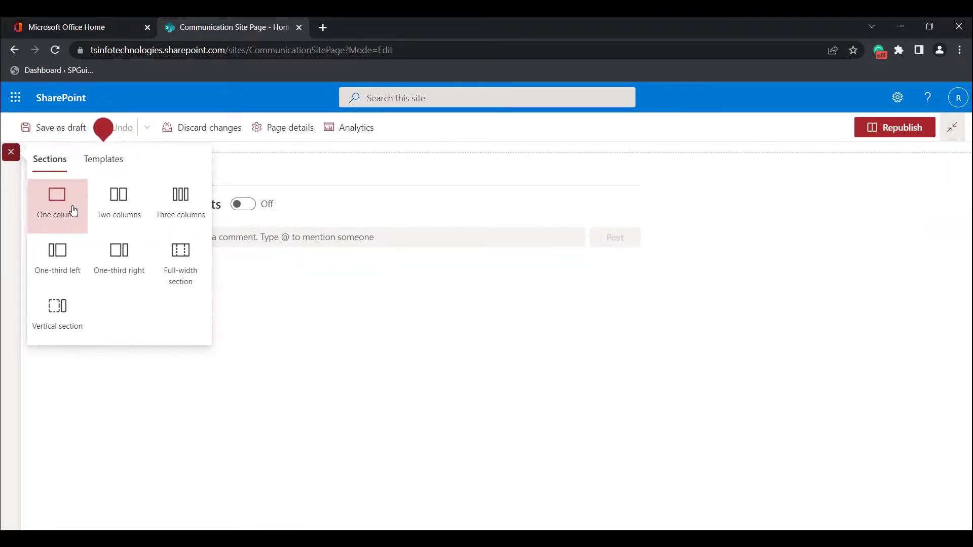
left_click(69, 205)
left_click(497, 162)
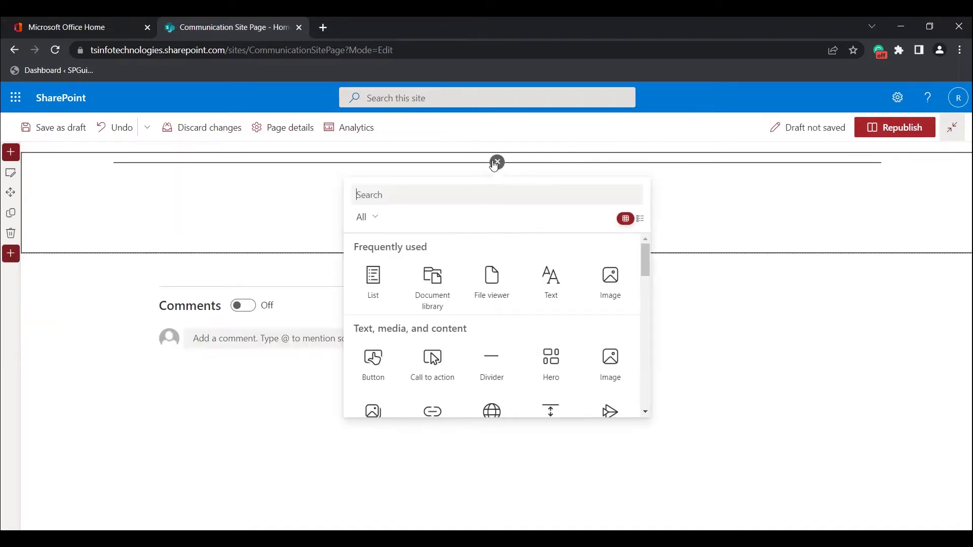
type("link")
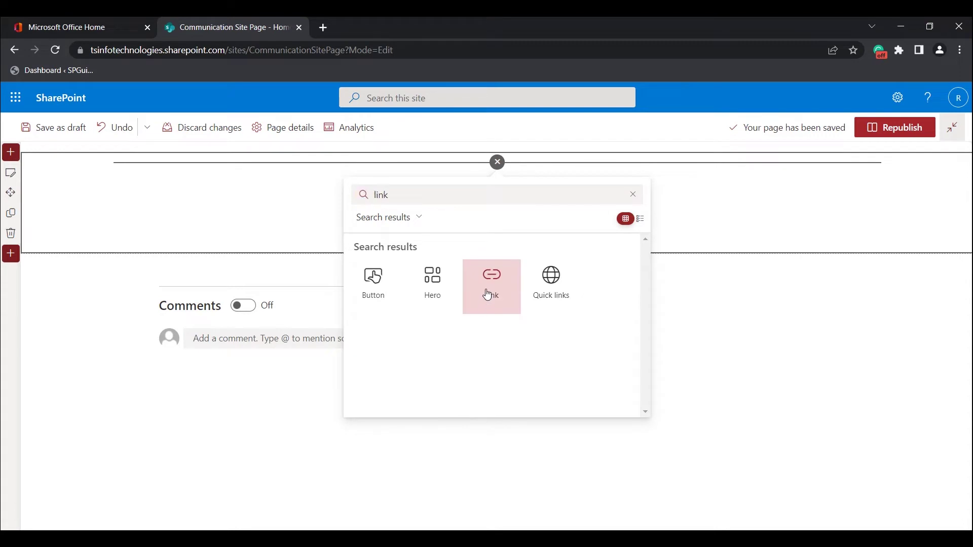
left_click(490, 285)
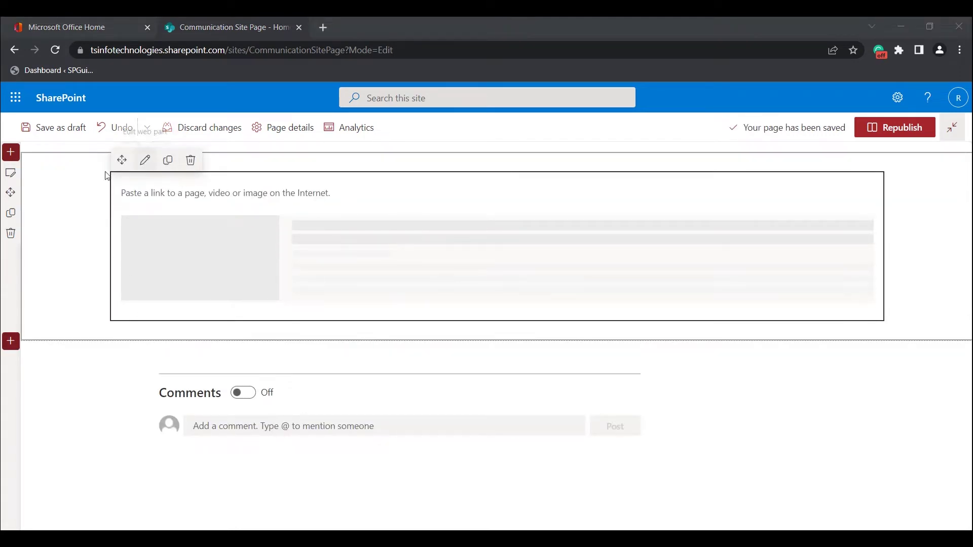
left_click(270, 193)
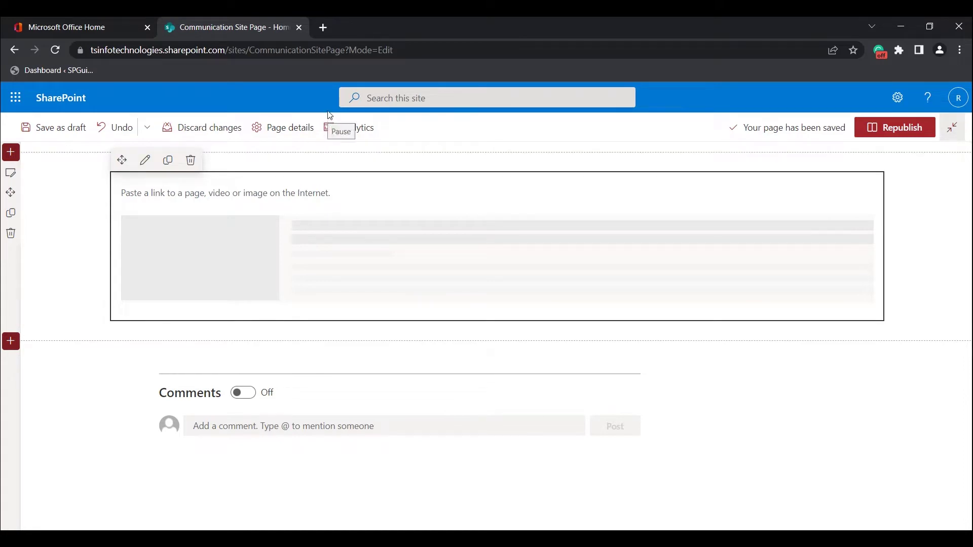
left_click(323, 27)
type("enjoysharepoint.com")
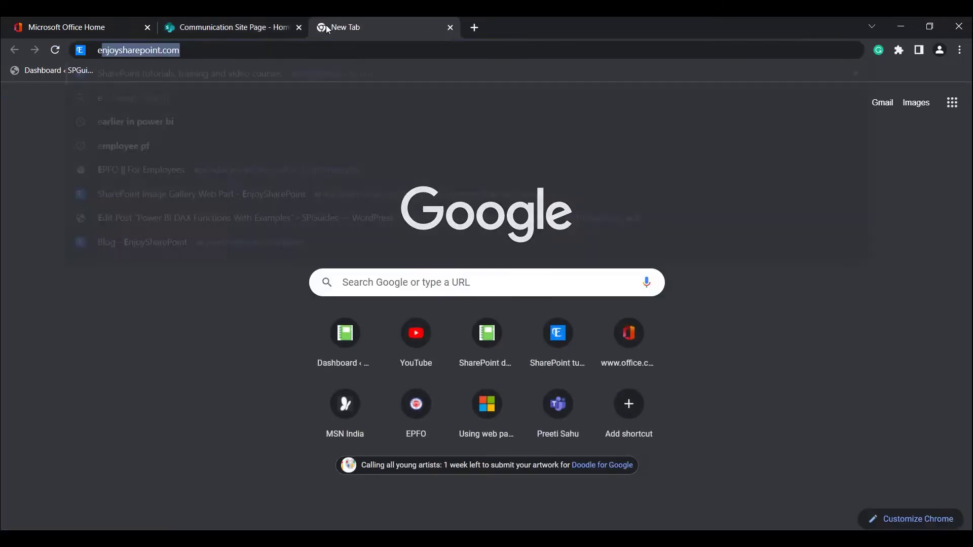
key("ctrl+a")
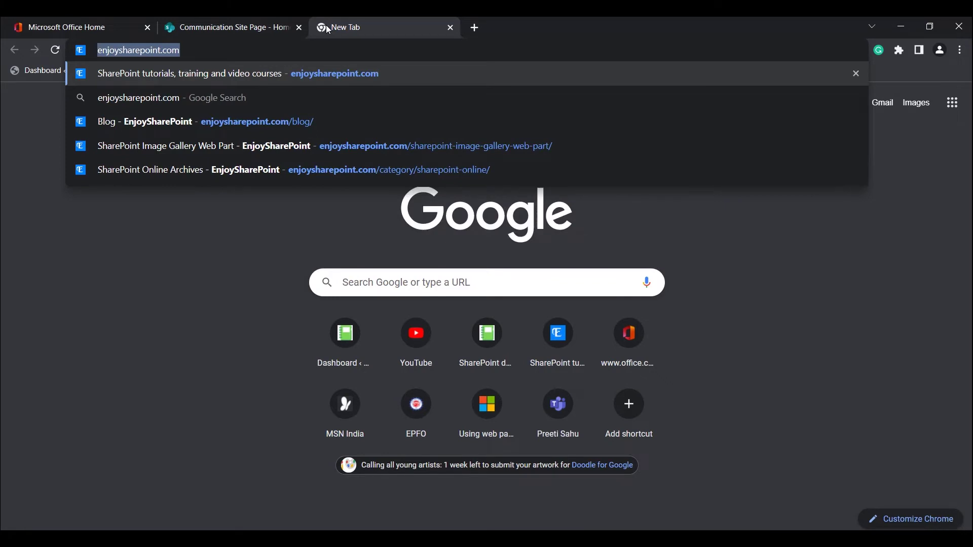
key("ctrl+c")
left_click(223, 27)
left_click(205, 198)
key("ctrl+v")
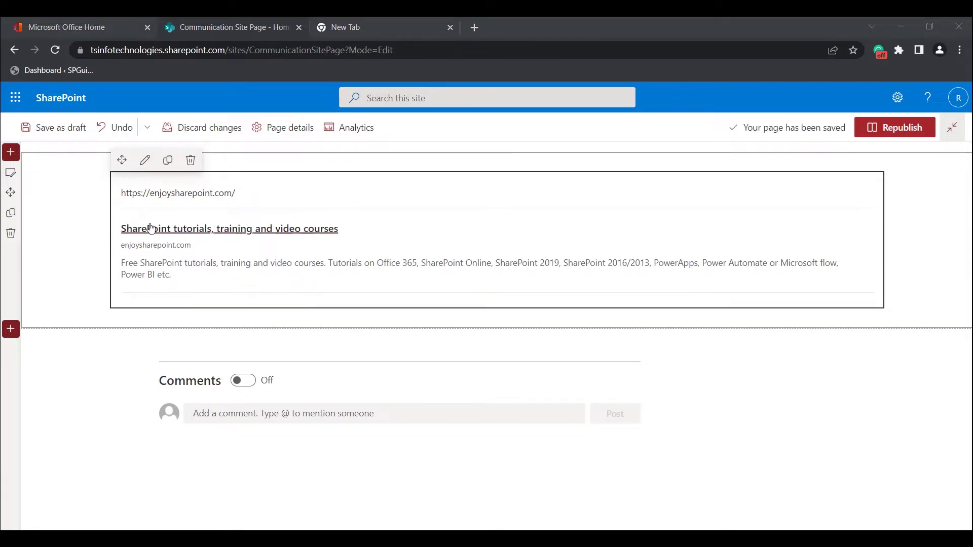
Republish the page and check that its enjoysharepoint.com link opens in a new tab.
left_click(898, 128)
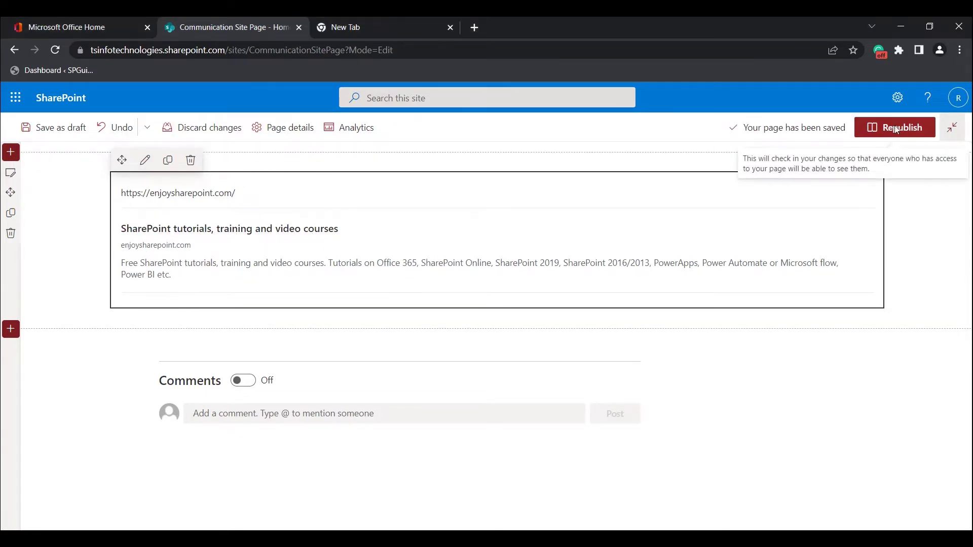
right_click(178, 260)
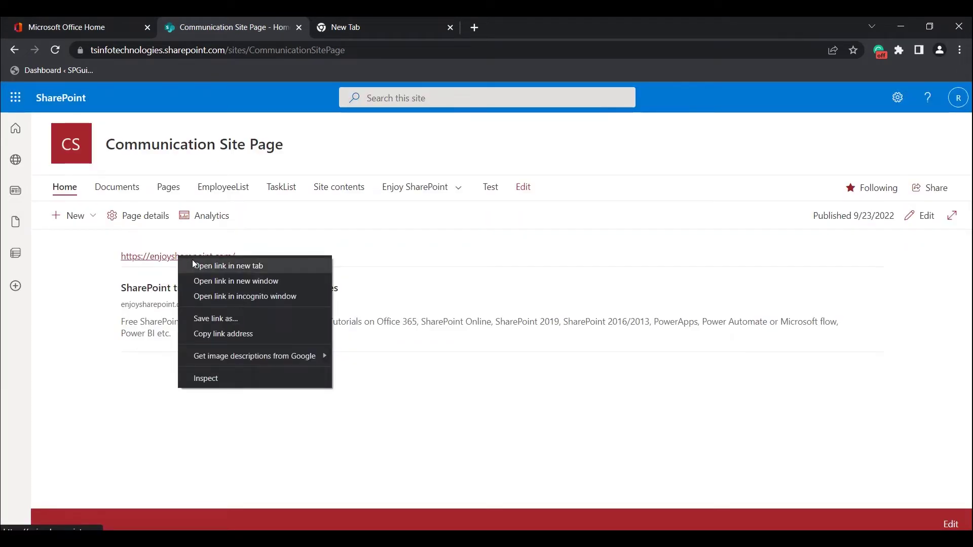
left_click(156, 258)
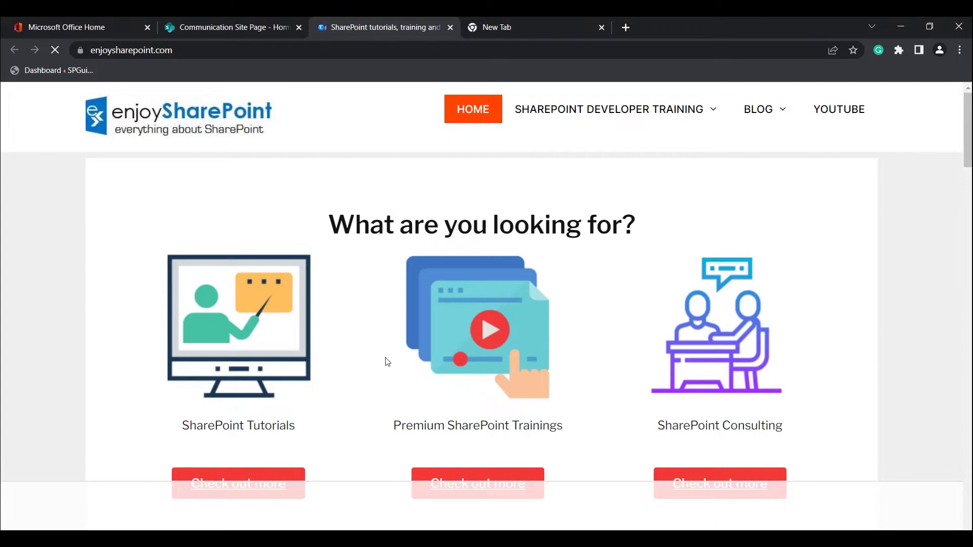
key("ctrl+w")
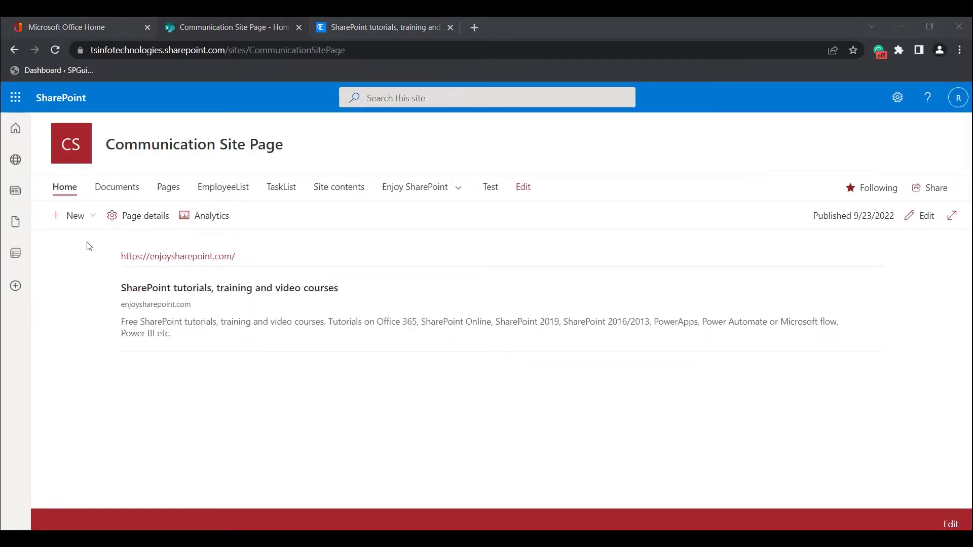
Reopen the page for editing and retitle the Link web part 'SharePoint Site'.
left_click(928, 227)
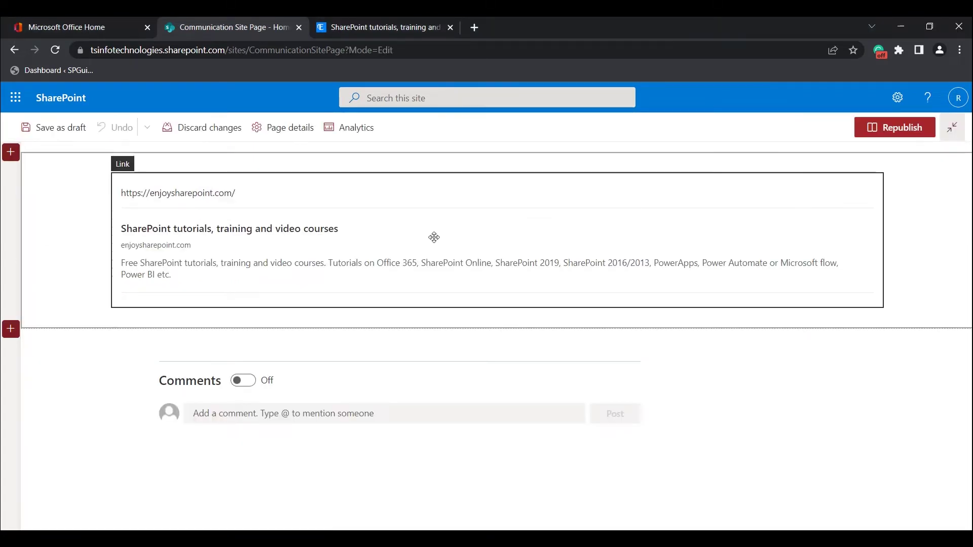
left_click(375, 199)
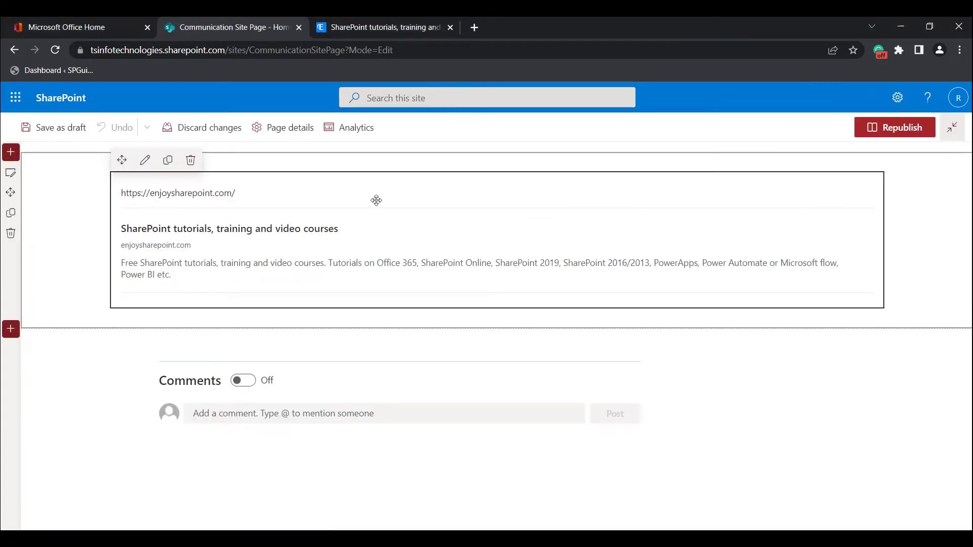
left_click(144, 161)
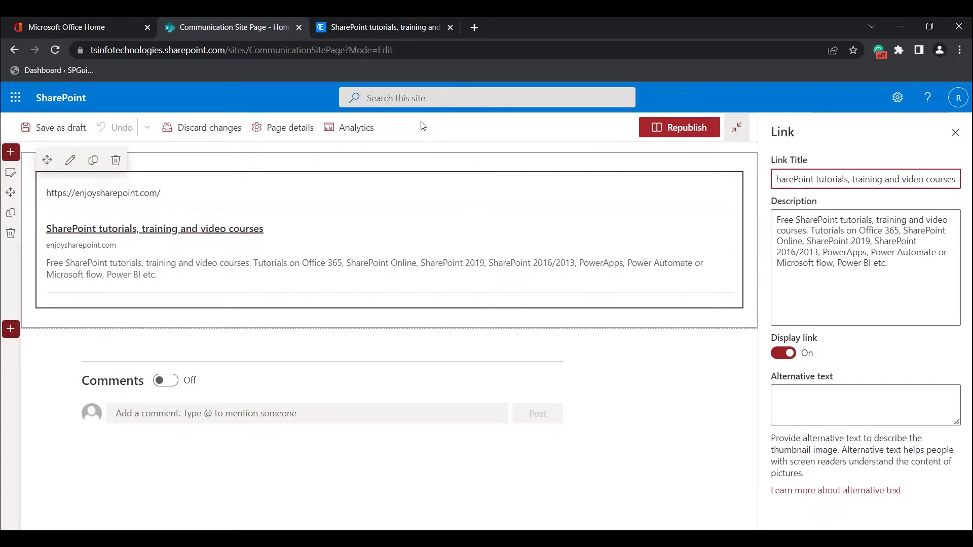
left_click(807, 183)
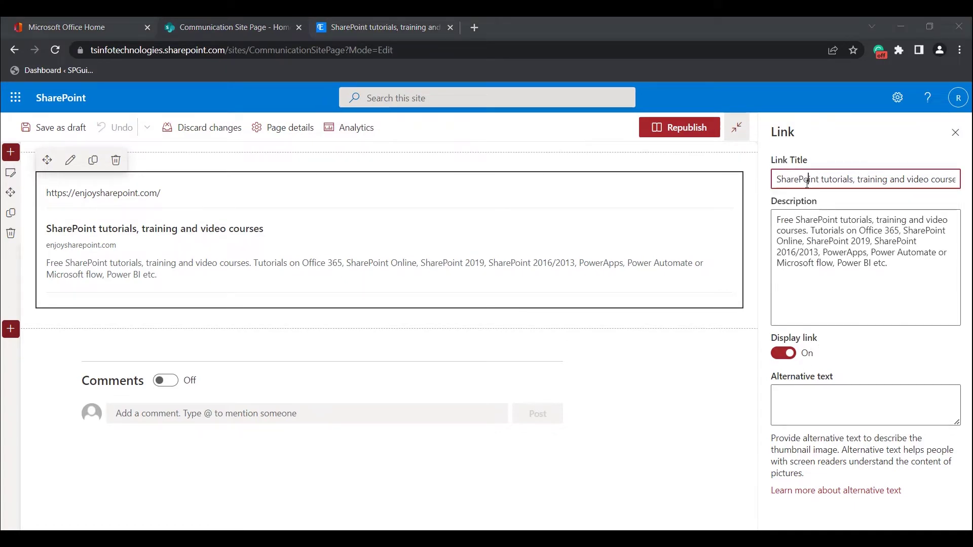
key("ctrl+a")
type("Sha")
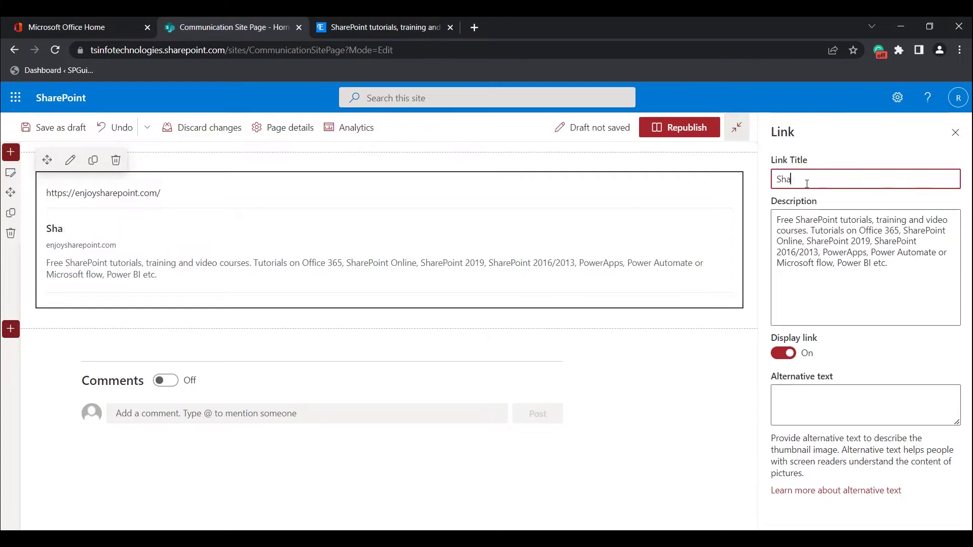
type("rePoint")
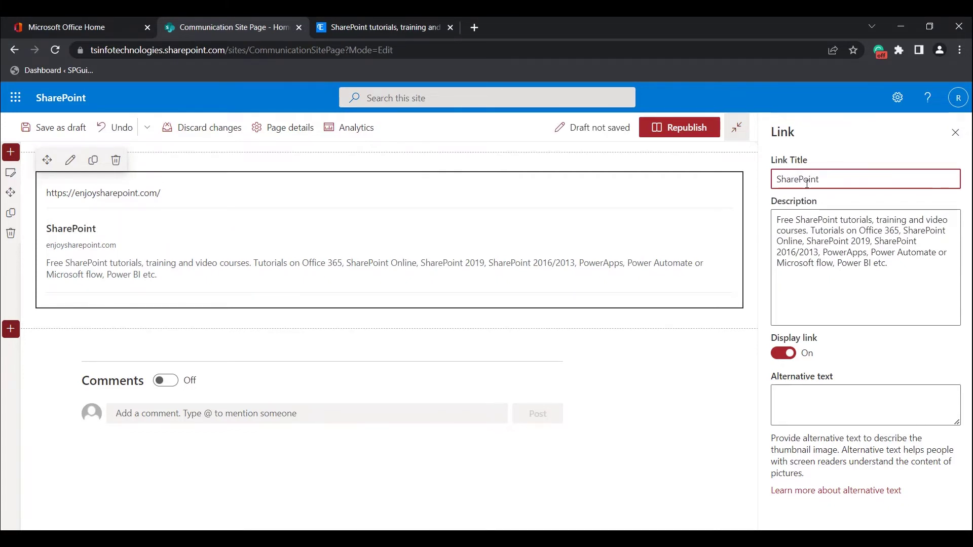
type(" Site")
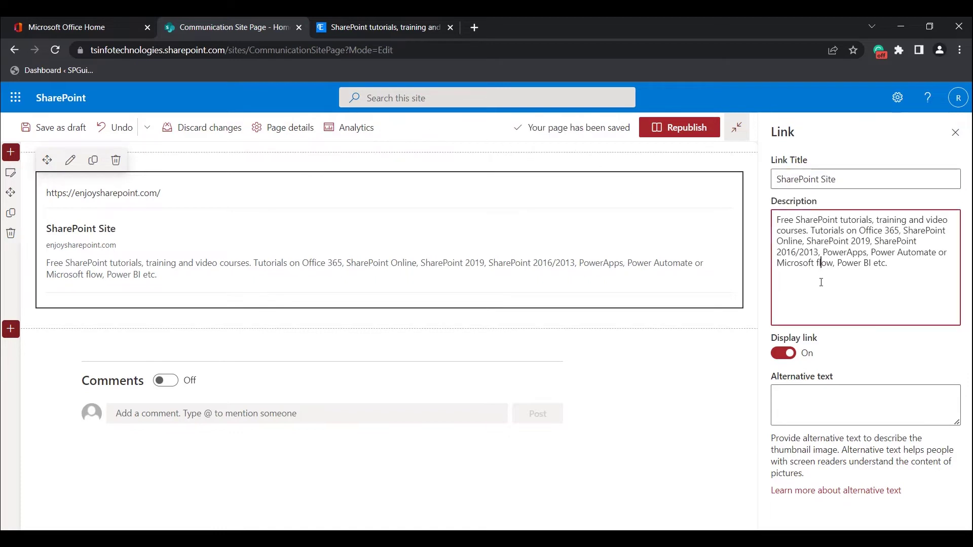
Edit the link's description about free SharePoint tutorials, training and video courses.
left_click_drag(820, 265, 772, 223)
left_click(841, 278)
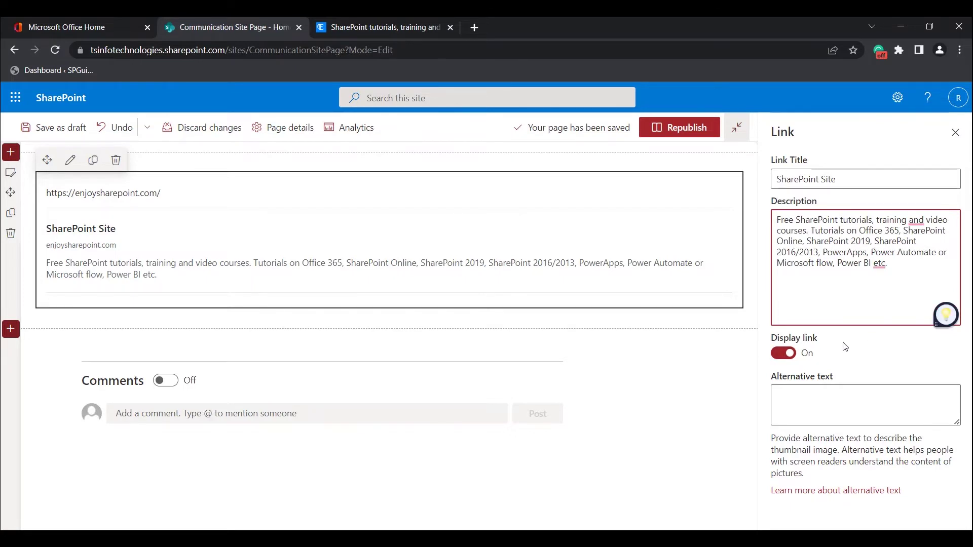
left_click(826, 351)
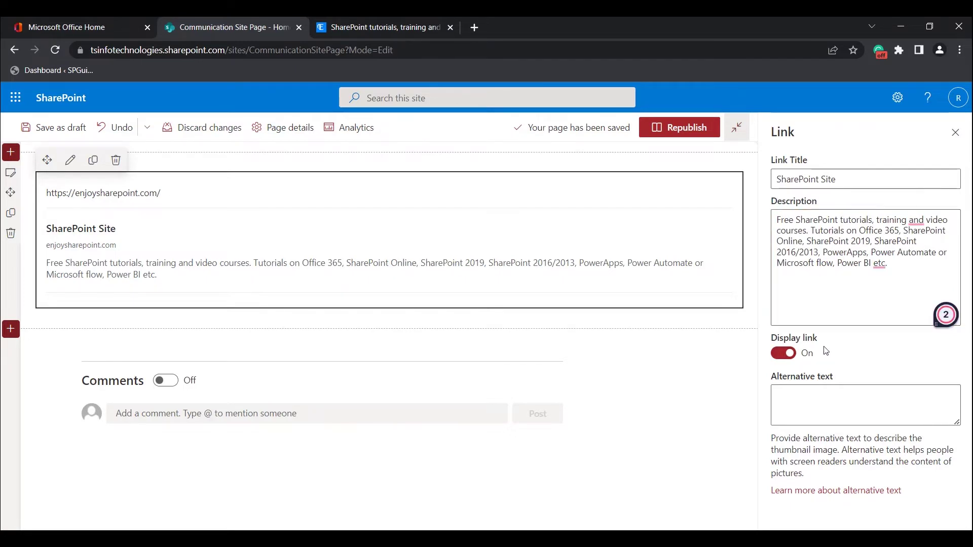
Turn the Link web part's Display link setting Off to hide the URL line.
left_click(781, 355)
left_click(780, 355)
left_click(780, 355)
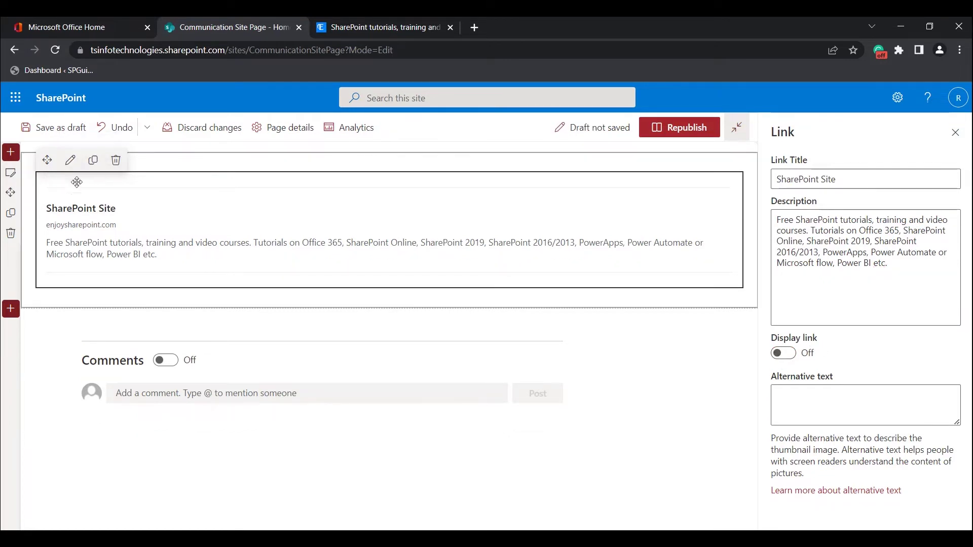
left_click(786, 355)
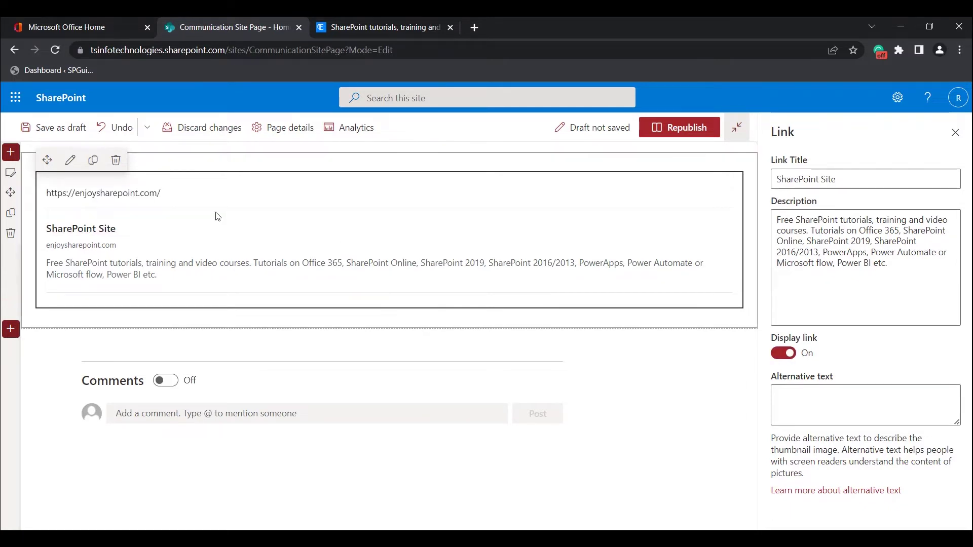
left_click_drag(210, 192, 35, 193)
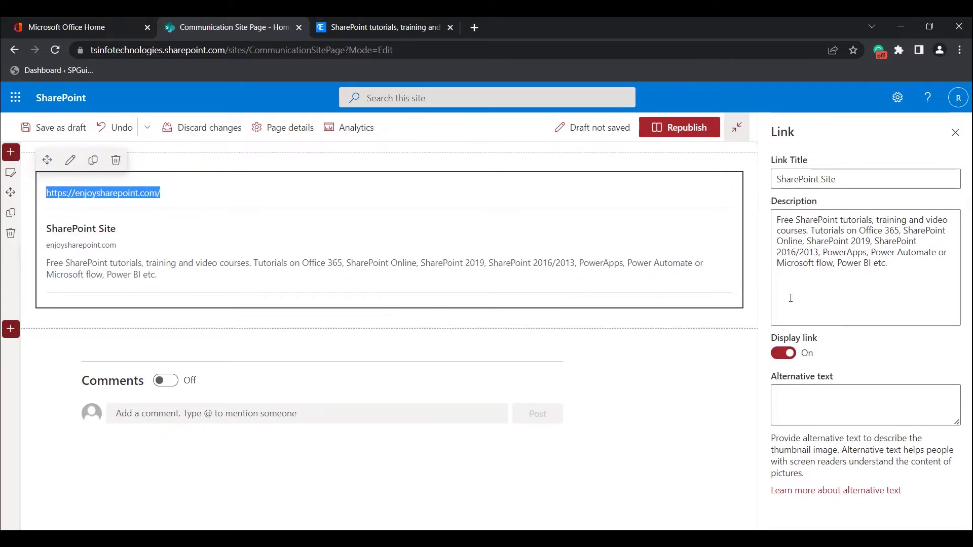
left_click(783, 352)
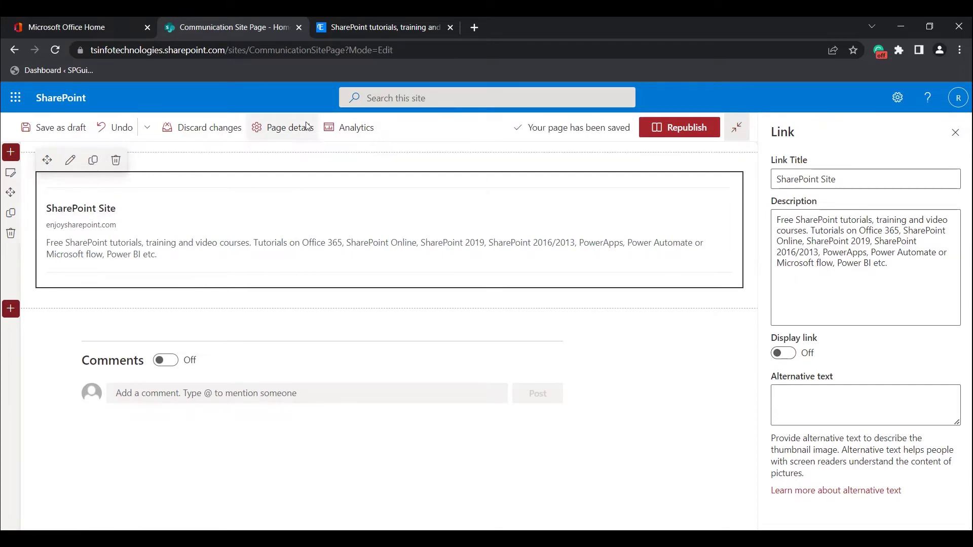
Republish the page and confirm the SharePoint Site link opens enjoysharepoint.com.
left_click(708, 130)
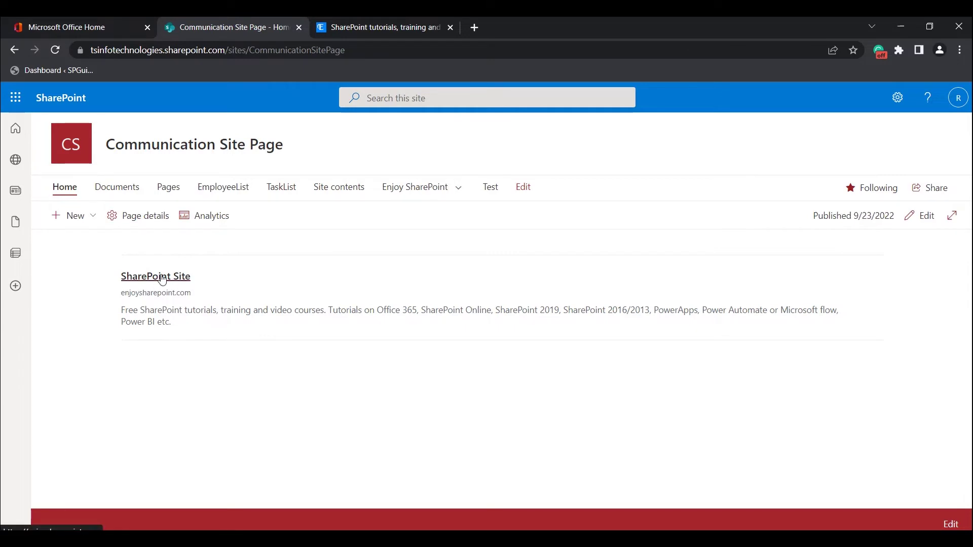
left_click(145, 276)
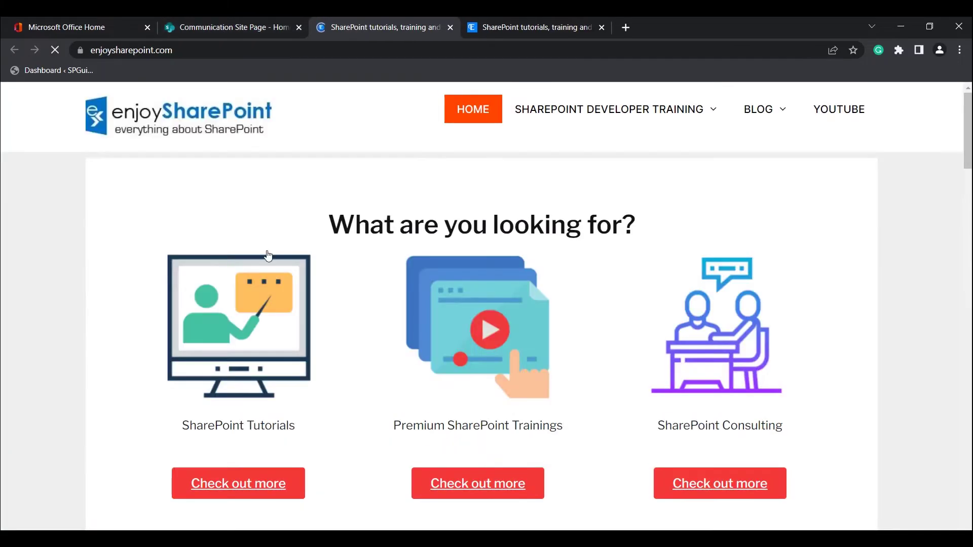
scroll(402, 282, "down", 3)
scroll(404, 283, "up", 3)
scroll(404, 283, "down", 1)
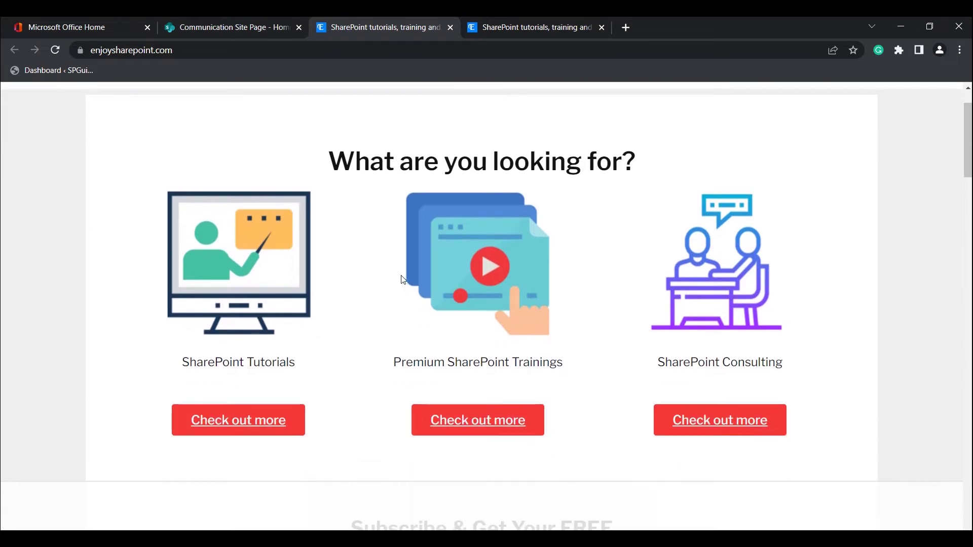
key("ctrl+shift+Tab")
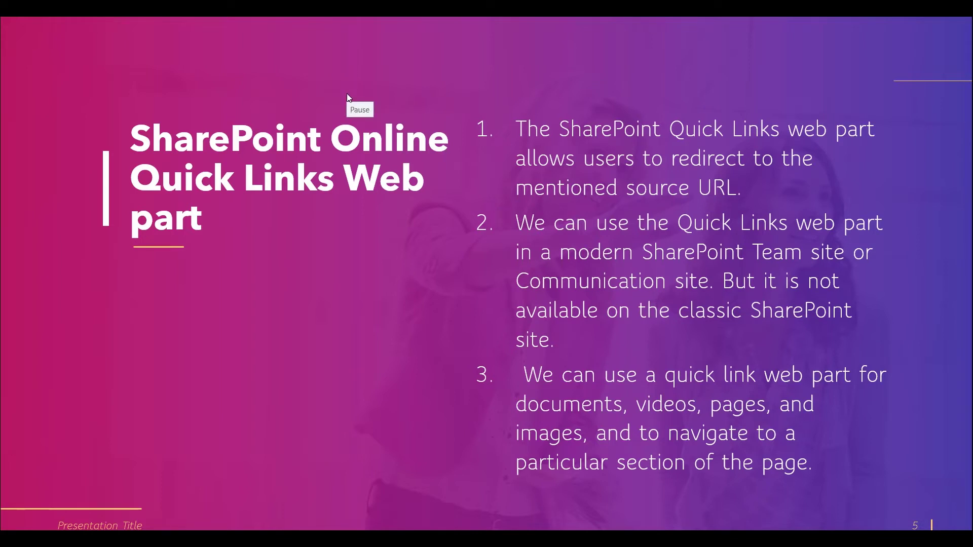
Advance the slideshow to slide 6, showing the Quick Links carousel.
left_click(878, 318)
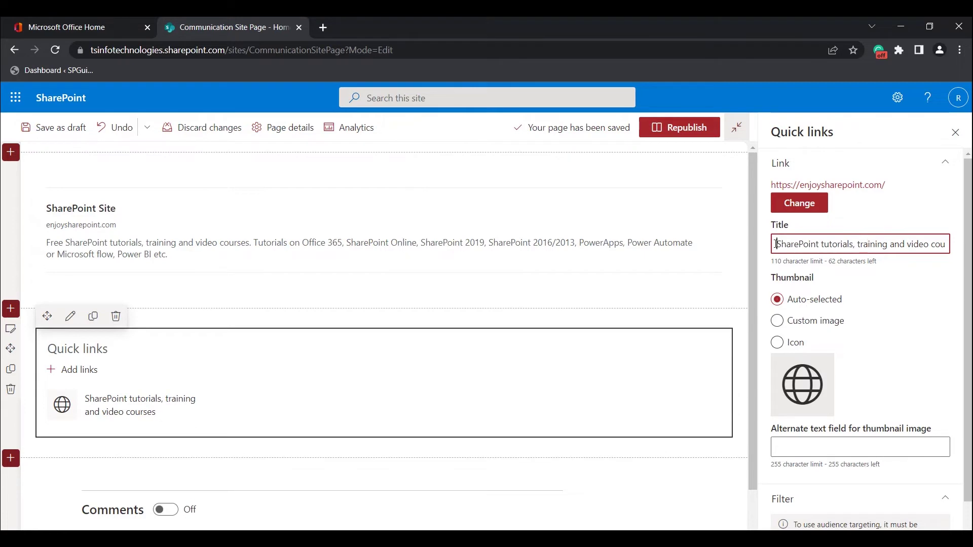
Try Custom image, then set the enjoysharepoint.com quick link's thumbnail to Icon without picking one.
left_click_drag(776, 244, 904, 253)
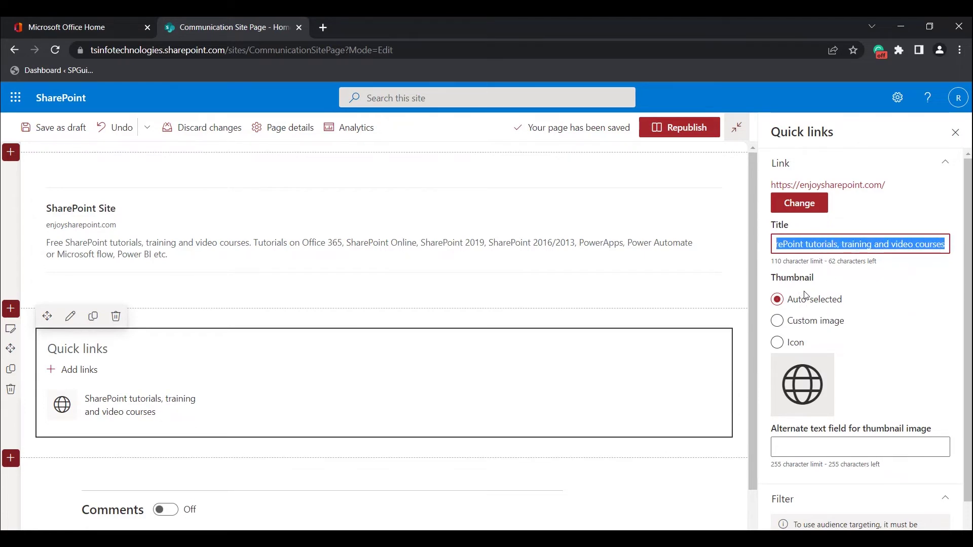
left_click(811, 324)
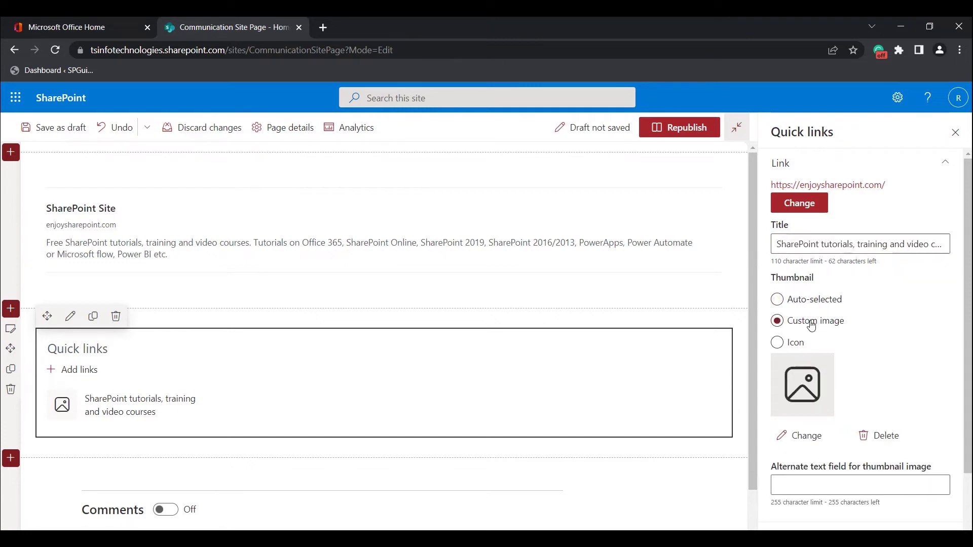
left_click(797, 346)
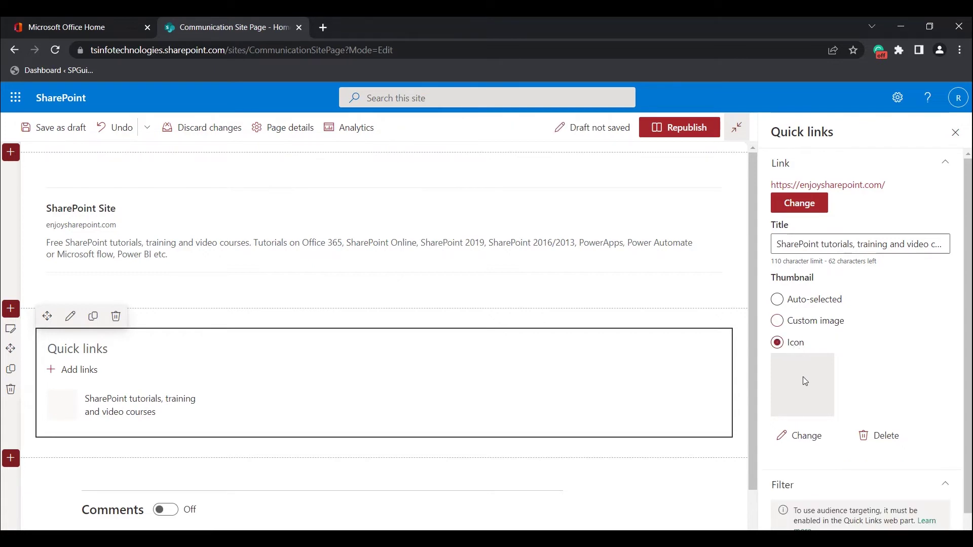
left_click(812, 439)
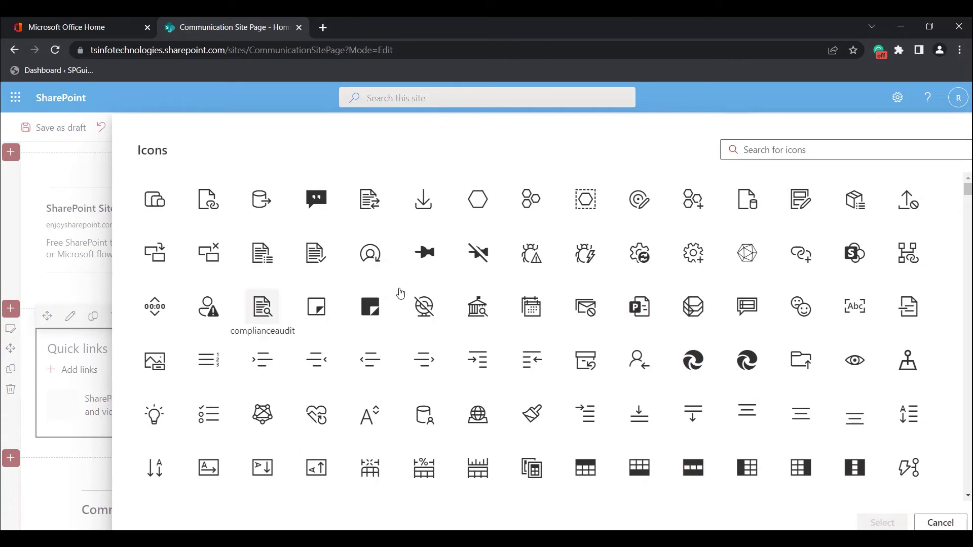
left_click(936, 527)
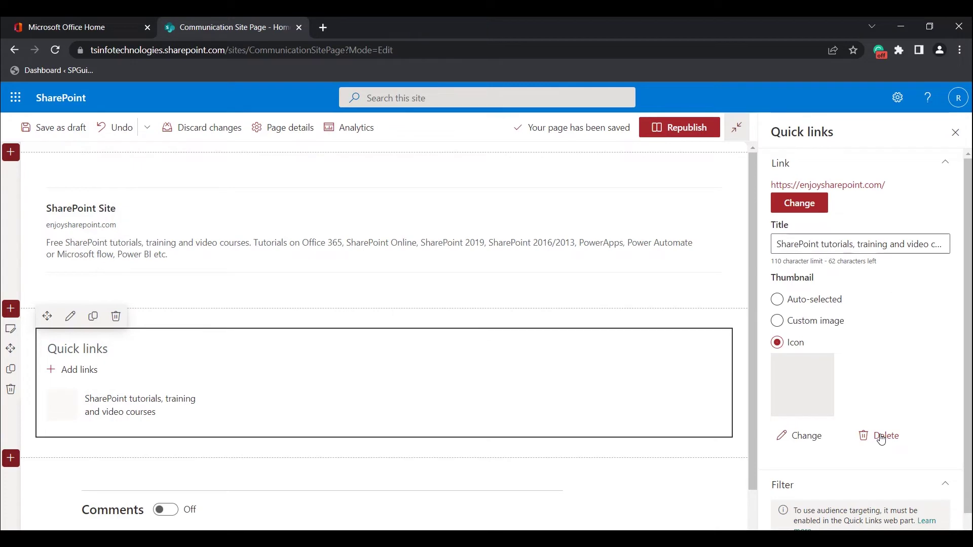
Insert image1 as the quick link thumbnail, then delete it and revert to Auto-selected.
left_click(817, 324)
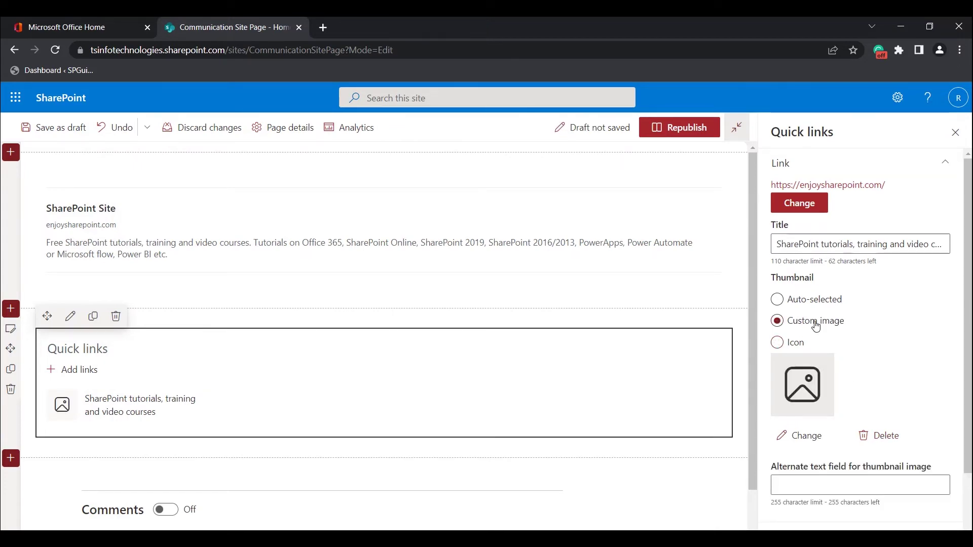
left_click(814, 440)
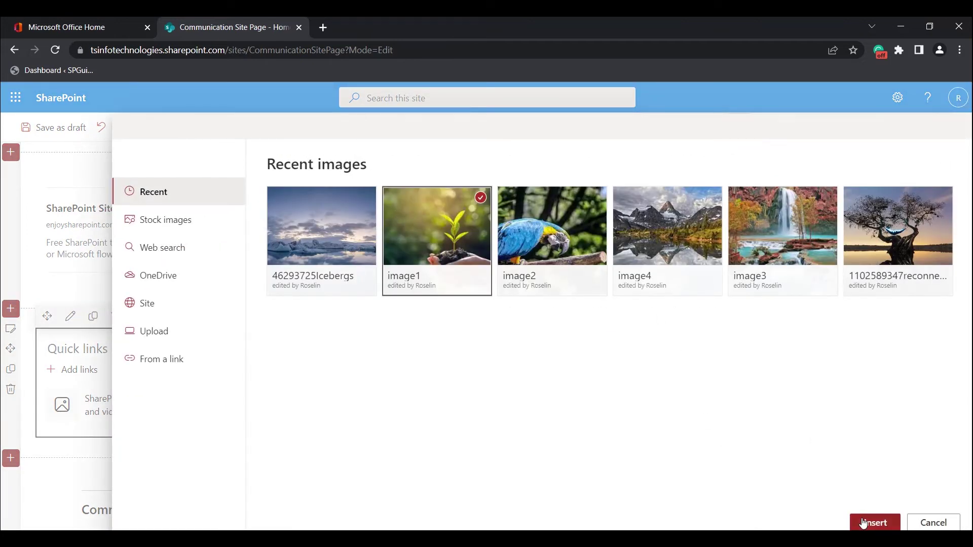
left_click(871, 522)
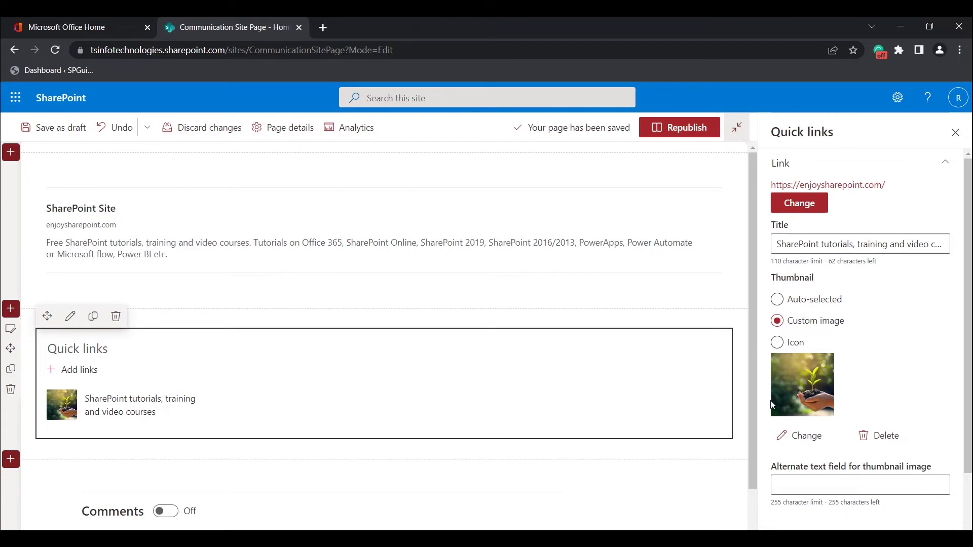
left_click(879, 441)
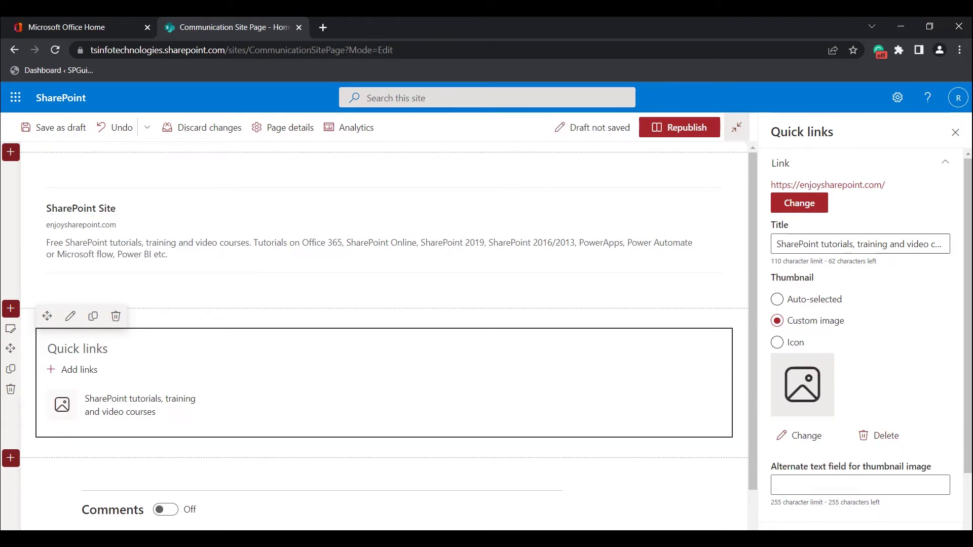
scroll(854, 239, "down", 1)
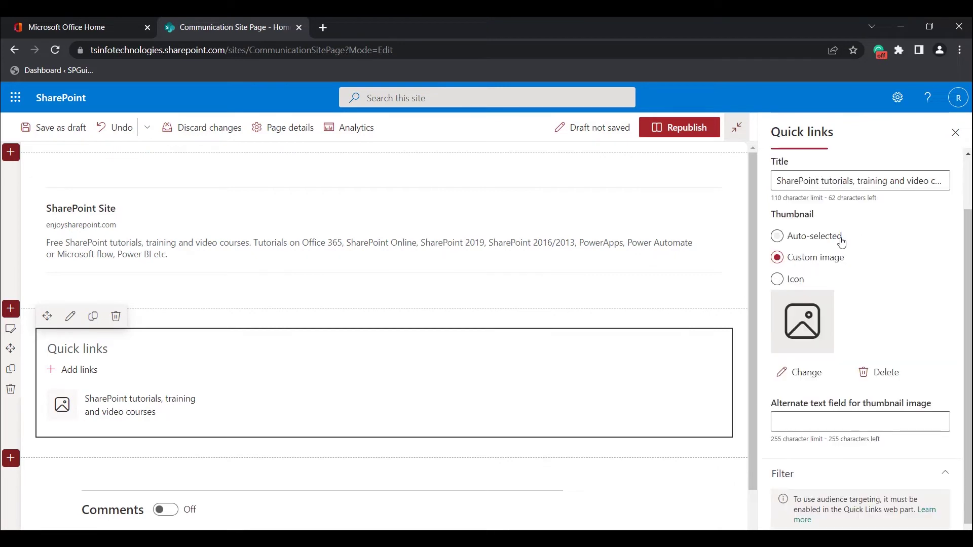
left_click(835, 238)
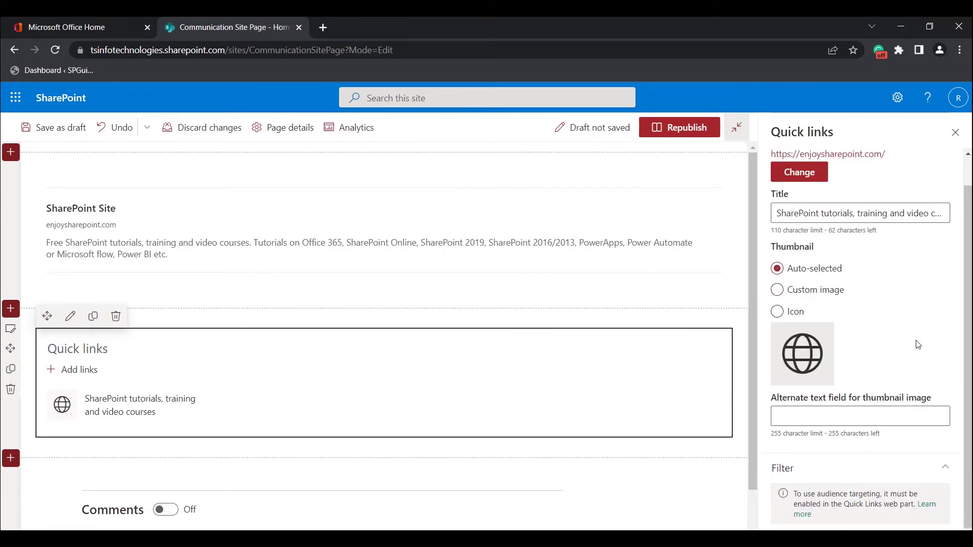
scroll(919, 343, "up", 1)
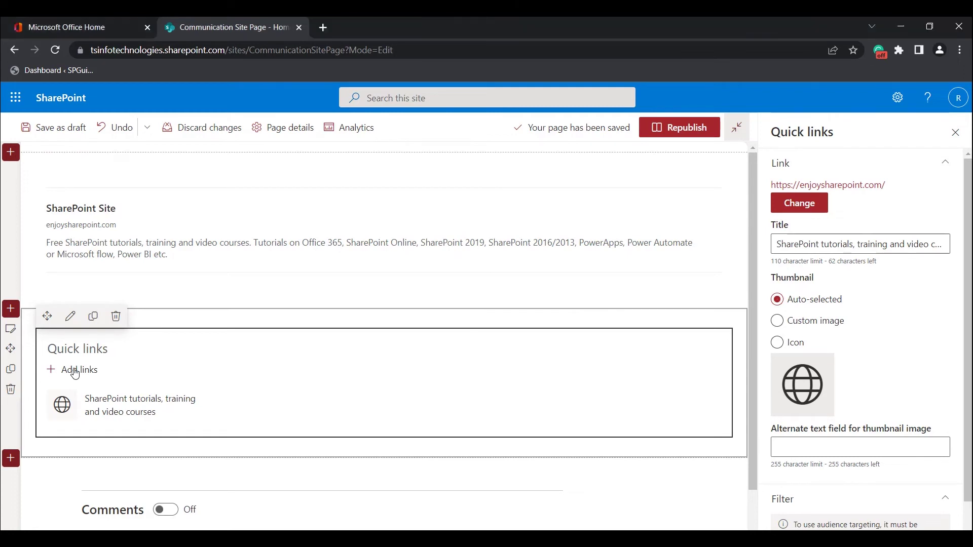
left_click(75, 373)
left_click(158, 334)
left_click(323, 27)
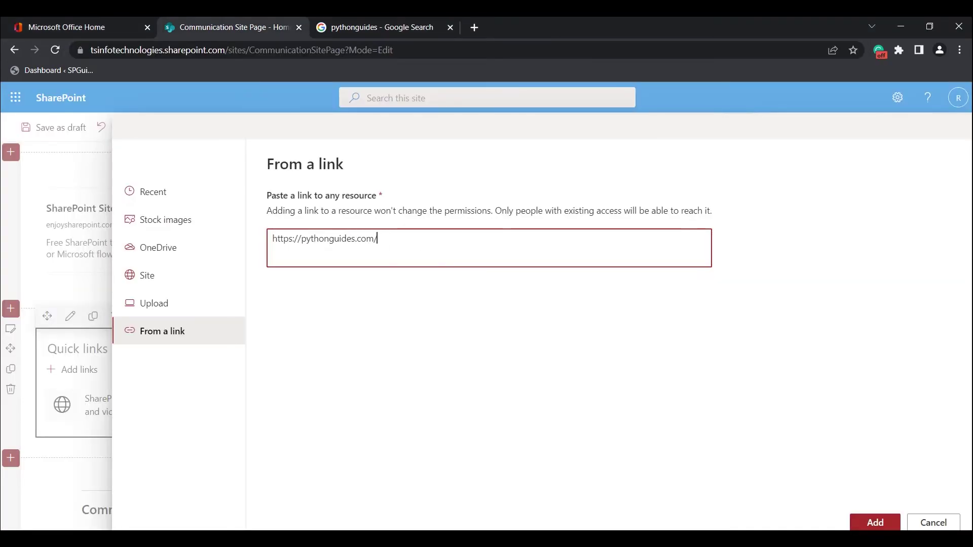
left_click(875, 523)
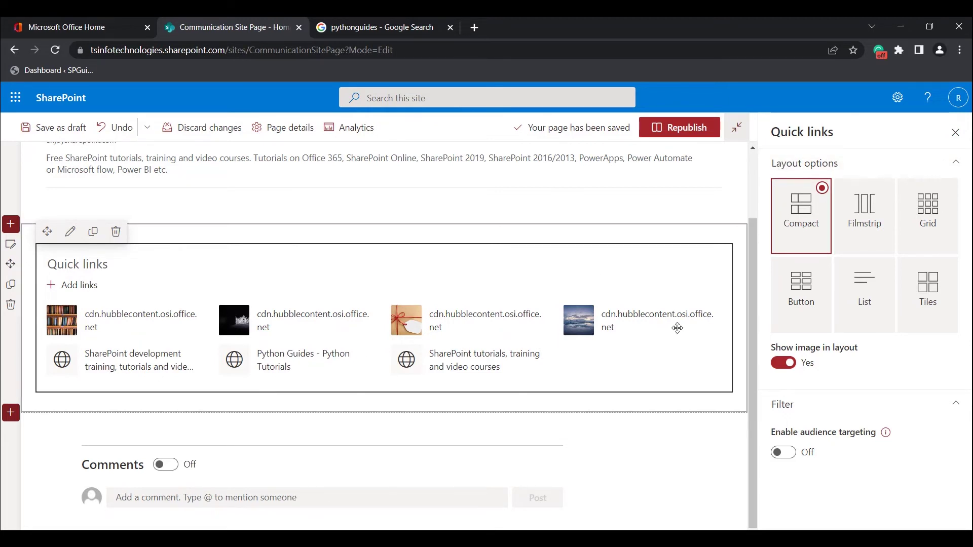
Preview the Quick links in the Filmstrip, Grid, Button and List layouts, then settle on Tiles.
left_click(857, 243)
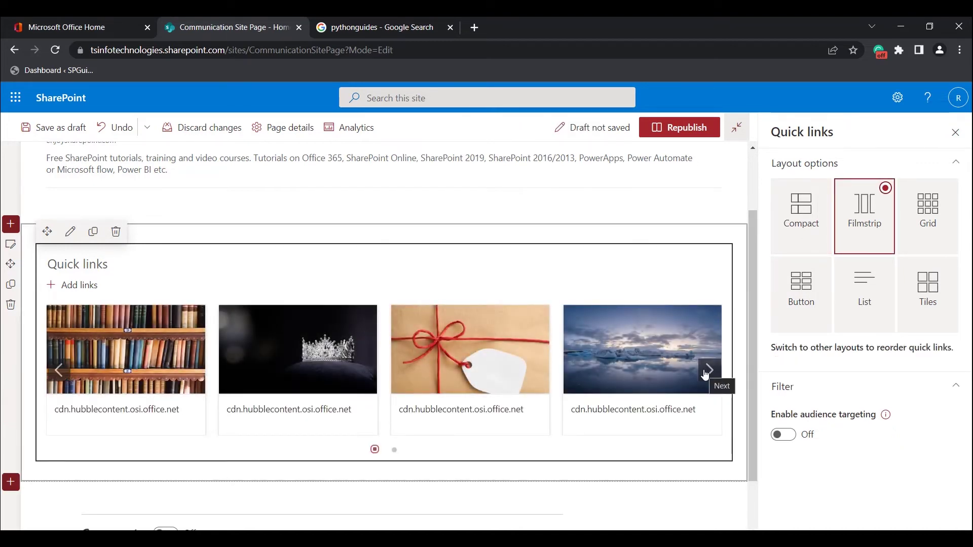
left_click(708, 371)
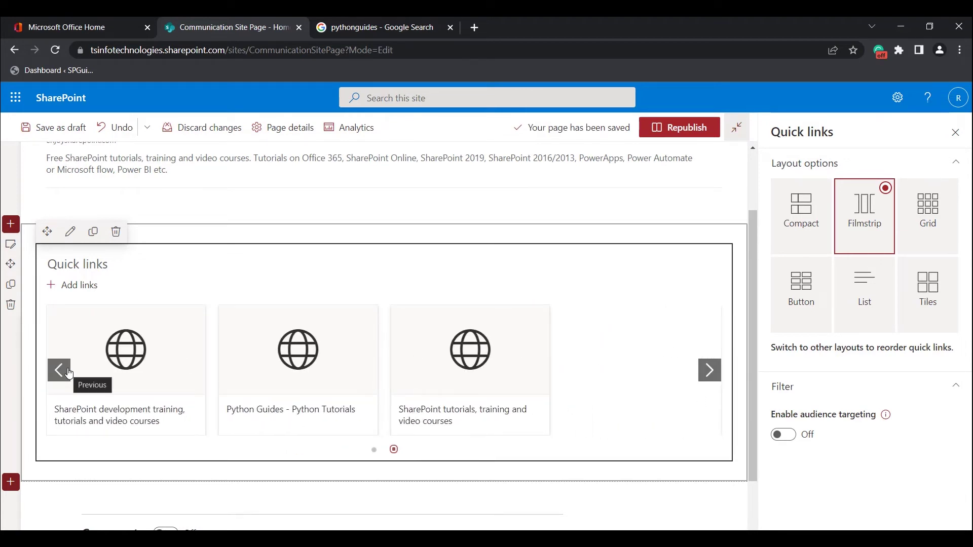
left_click(920, 239)
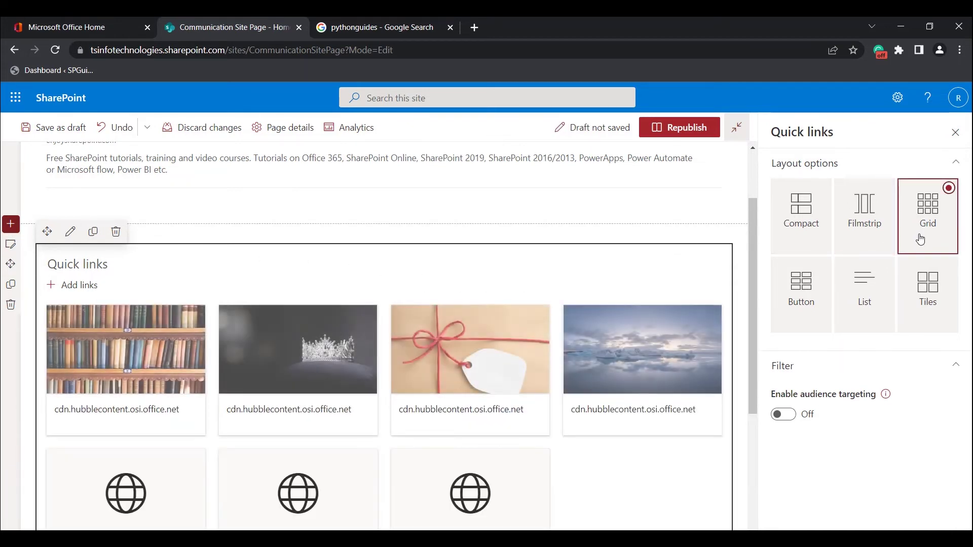
left_click(802, 324)
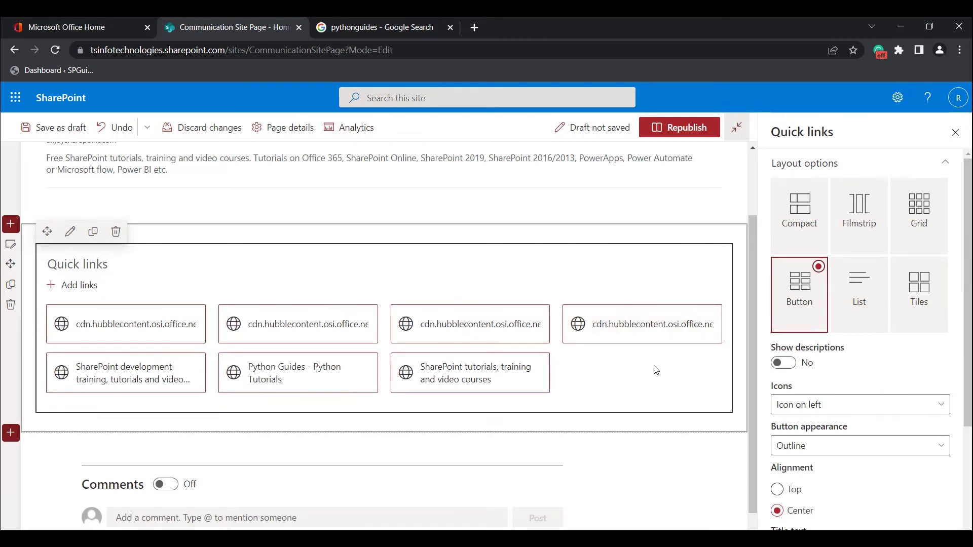
left_click(877, 306)
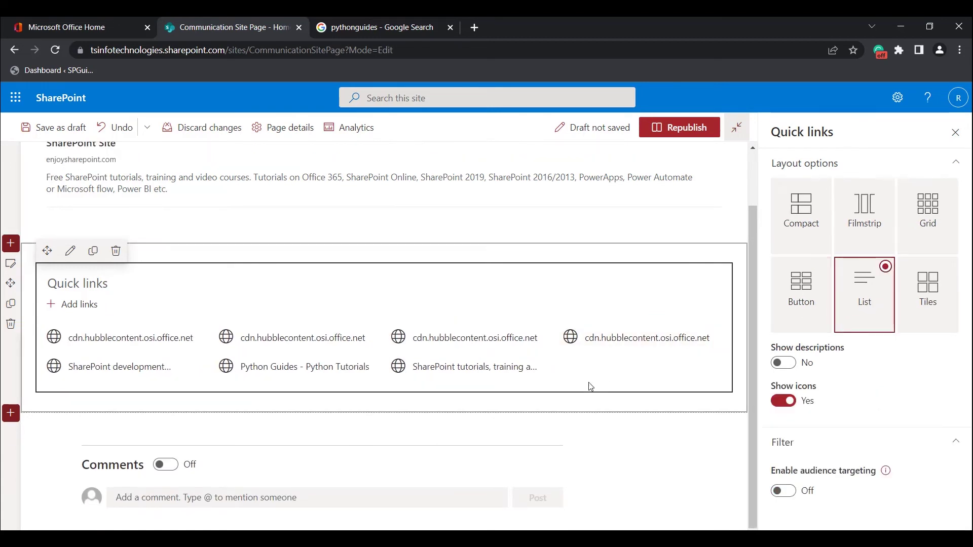
left_click(900, 290)
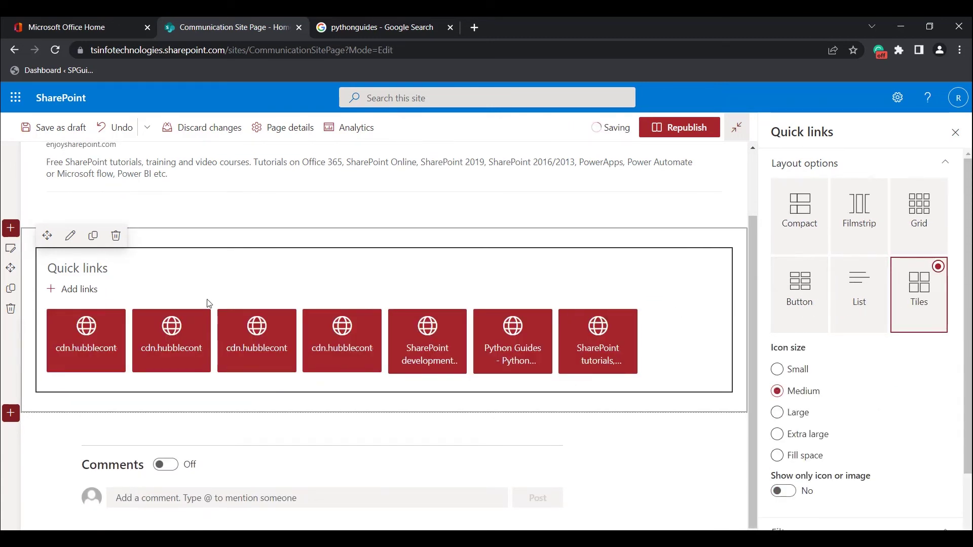
scroll(803, 424, "down", 2)
scroll(803, 425, "down", 1)
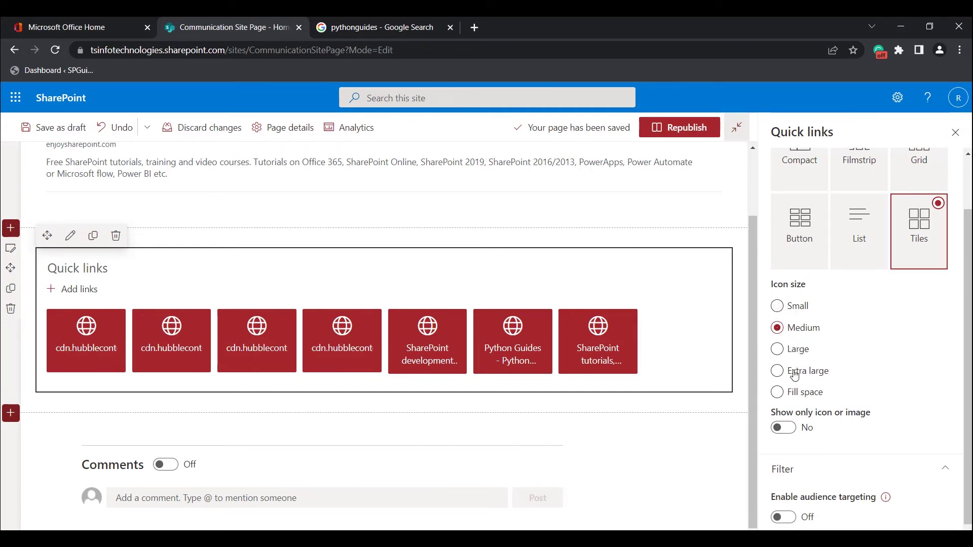
left_click(778, 393)
left_click(777, 375)
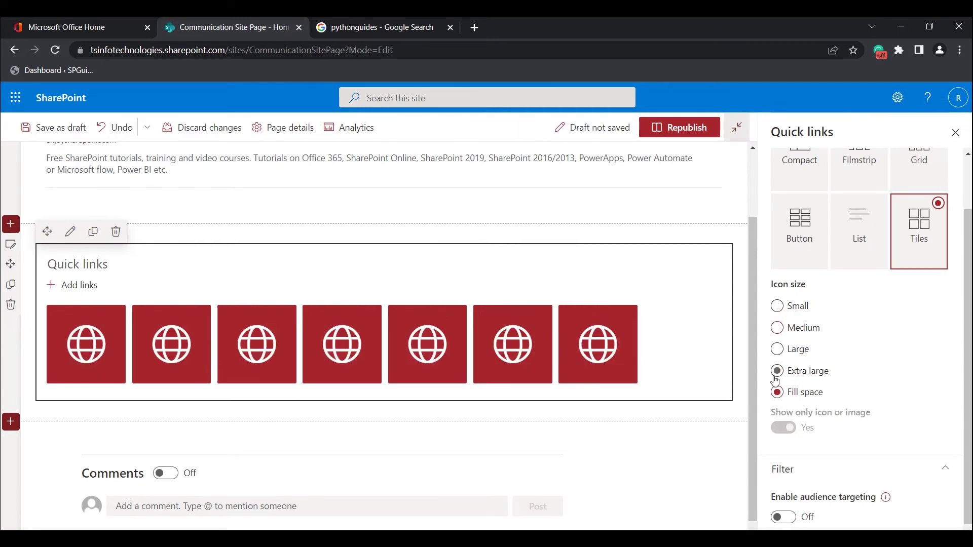
left_click(777, 351)
left_click(777, 368)
left_click(777, 355)
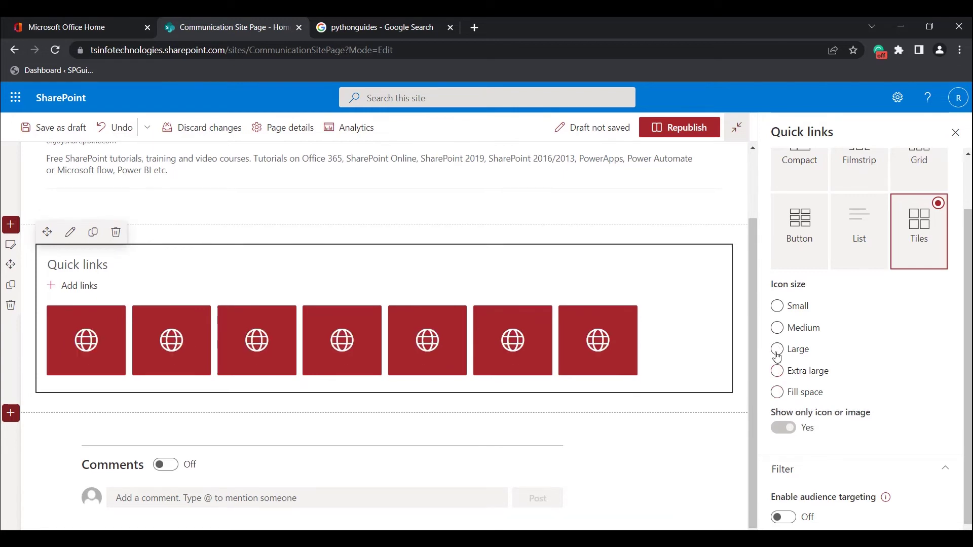
left_click(777, 306)
left_click(777, 328)
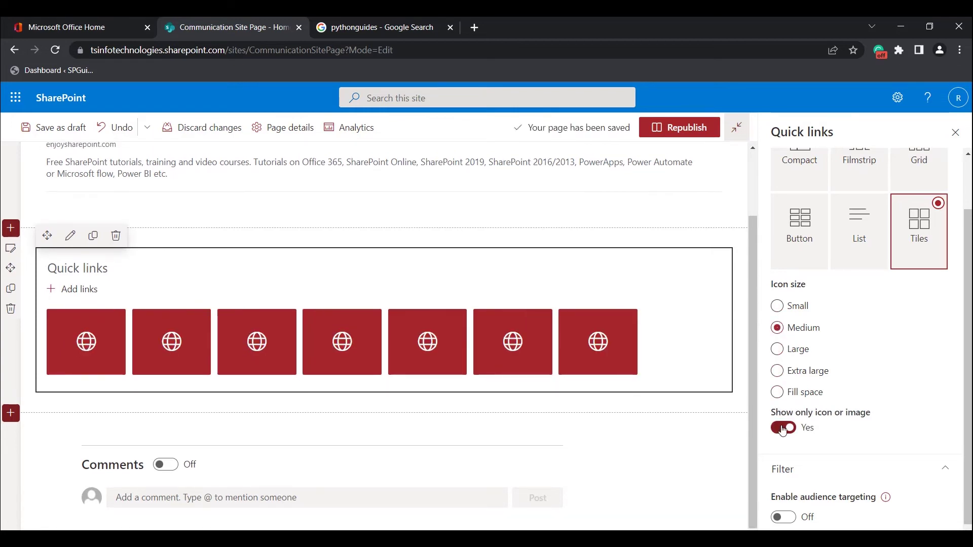
left_click(783, 429)
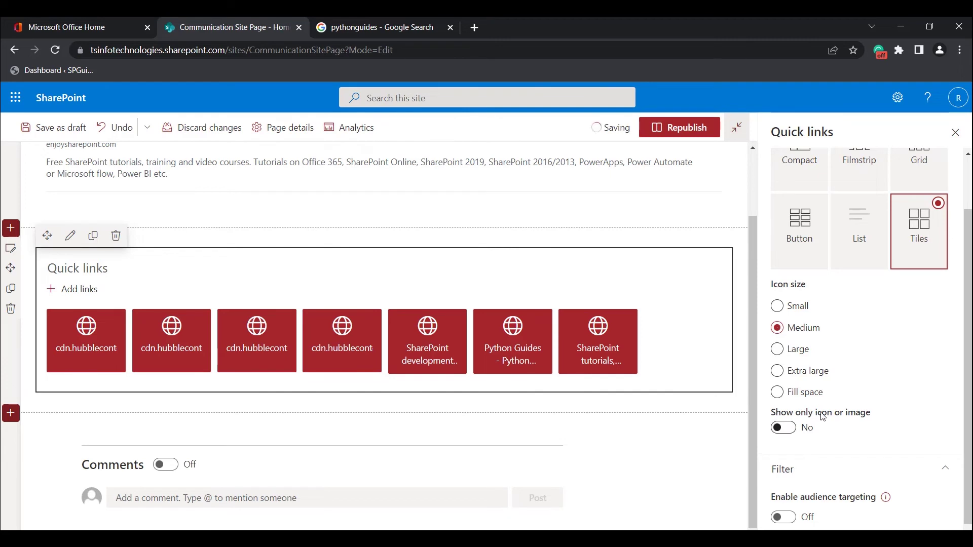
left_click(784, 429)
left_click(784, 429)
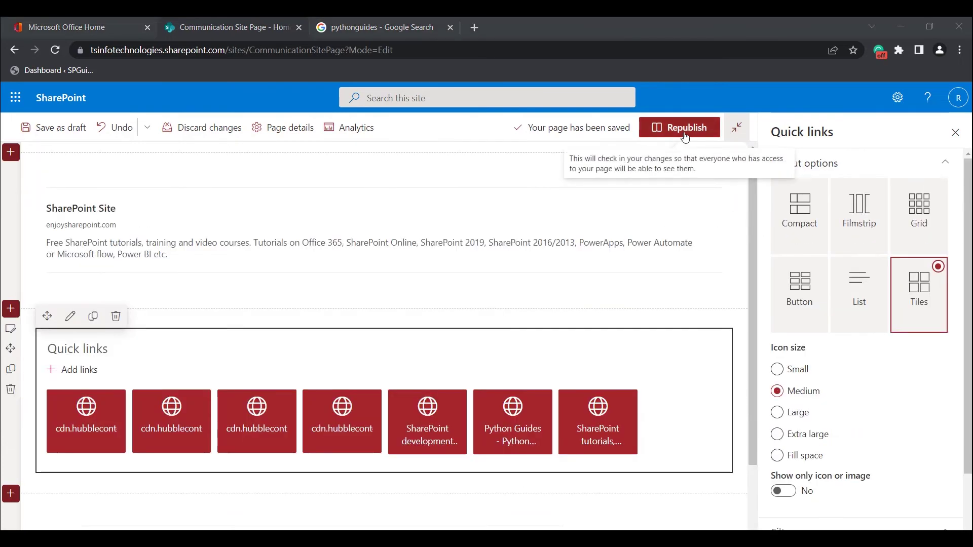
Republish the page, test that the Python Guides tile opens pythonguides.com, and return to SharePoint.
left_click(684, 135)
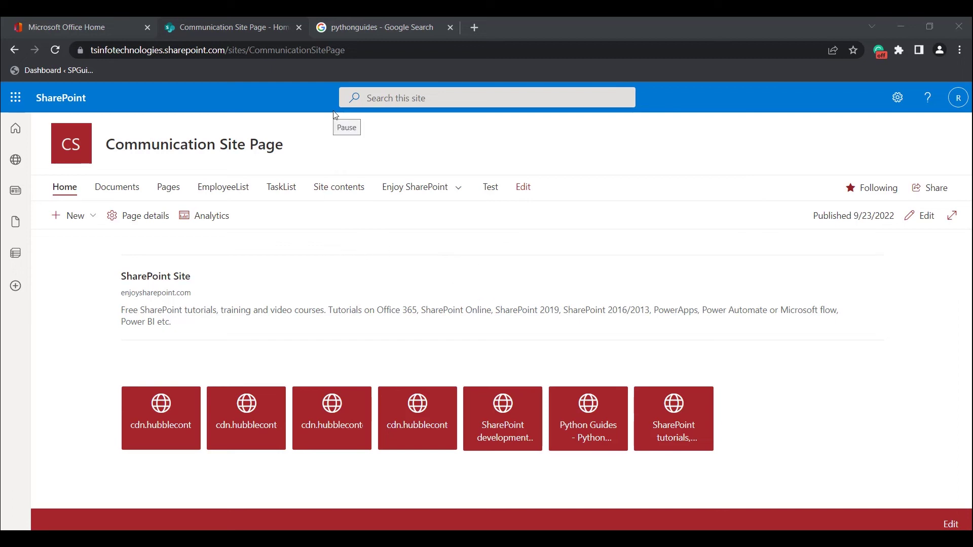
left_click(608, 410)
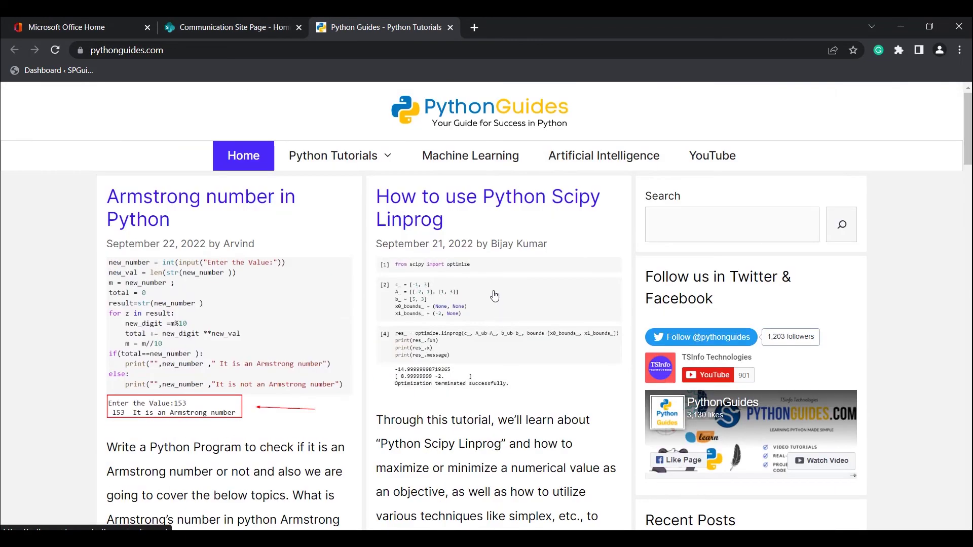
key("ctrl+shift+Tab")
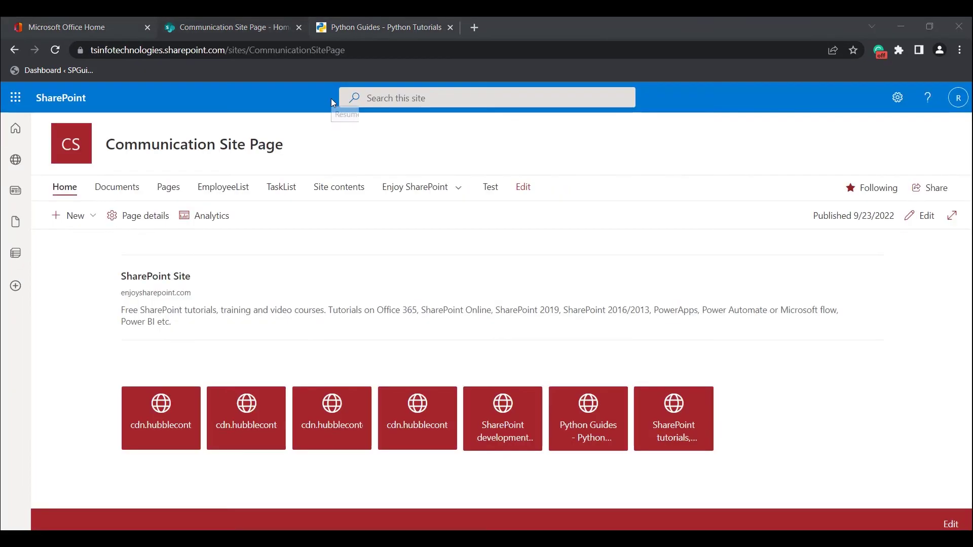
Return the page to editing and turn on Display link in the Link web part.
left_click(918, 216)
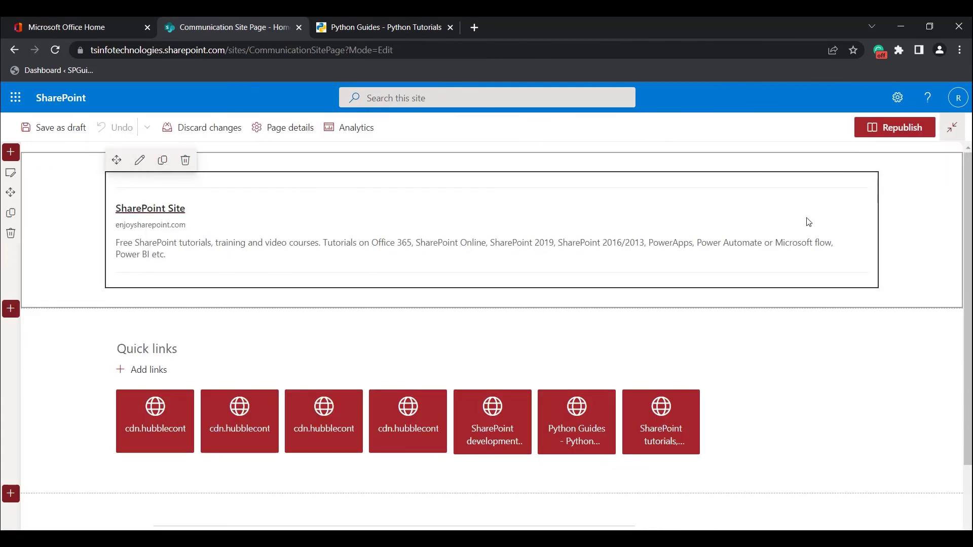
left_click(181, 210)
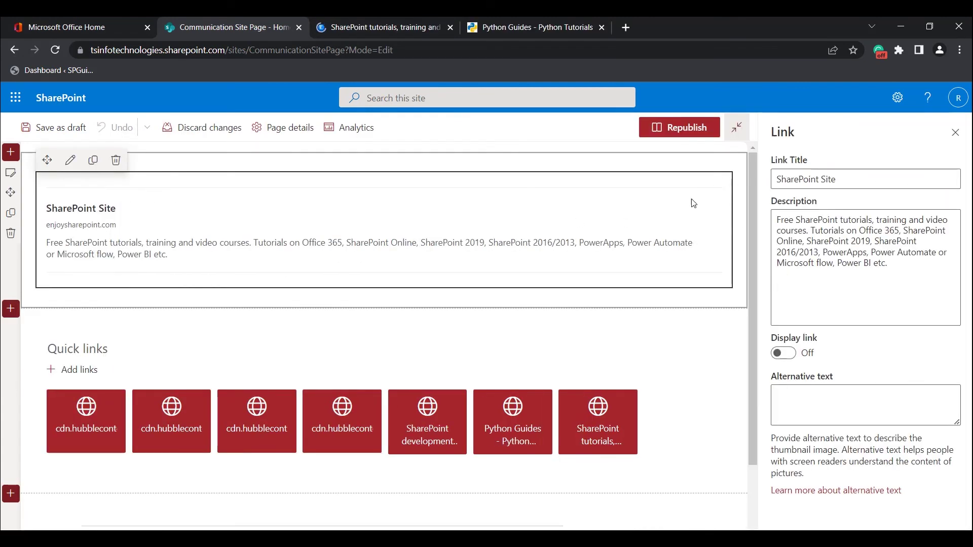
left_click(791, 357)
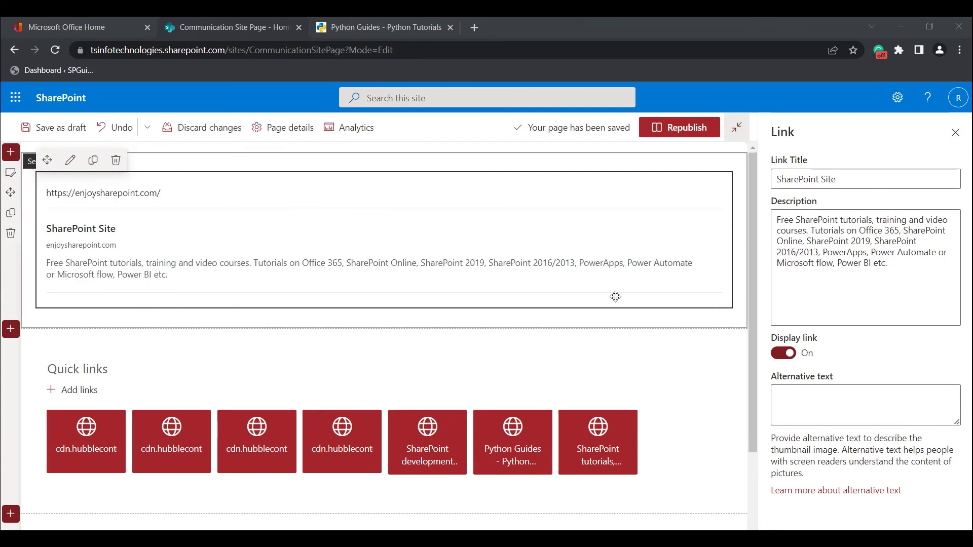
Delete the enjoysharepoint.com address from the Link web part and republish the page.
left_click_drag(164, 193, 41, 197)
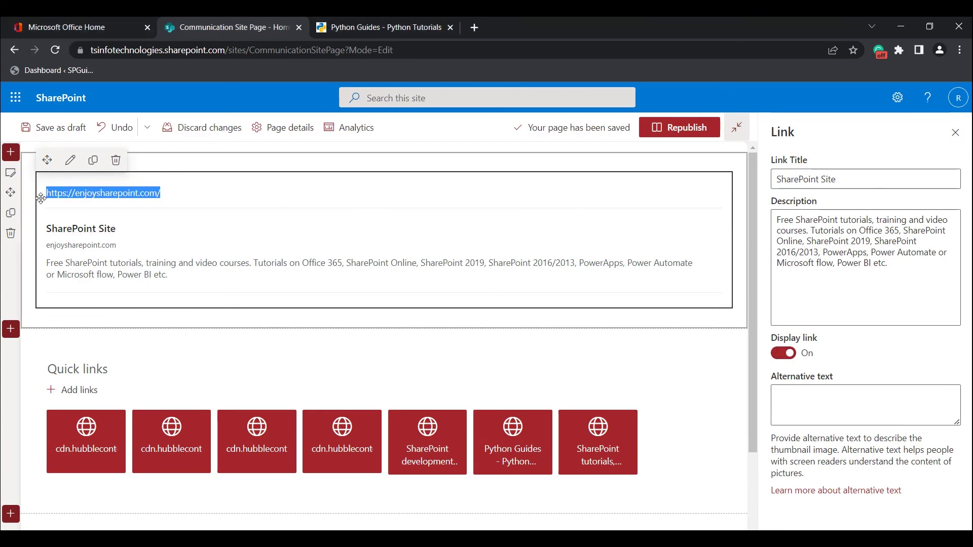
key("BackSpace")
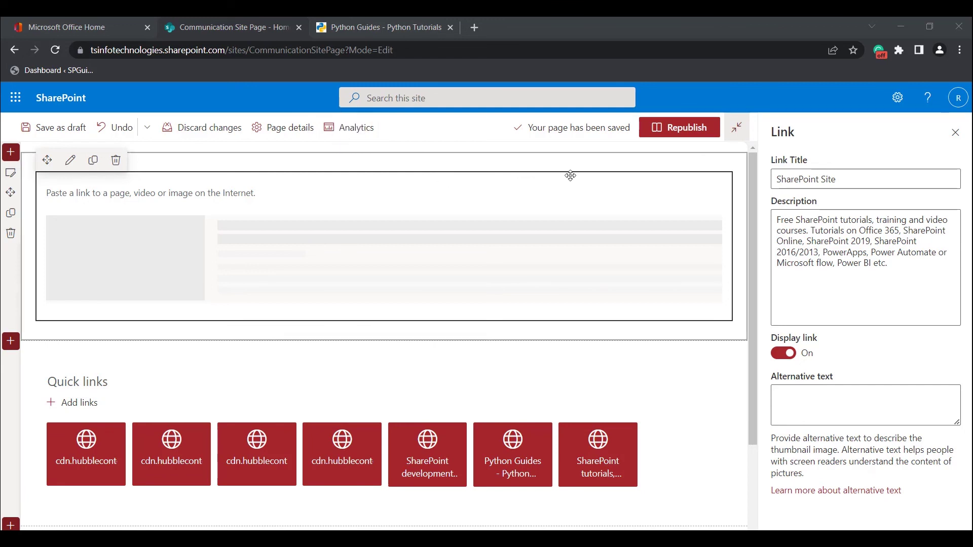
left_click(658, 132)
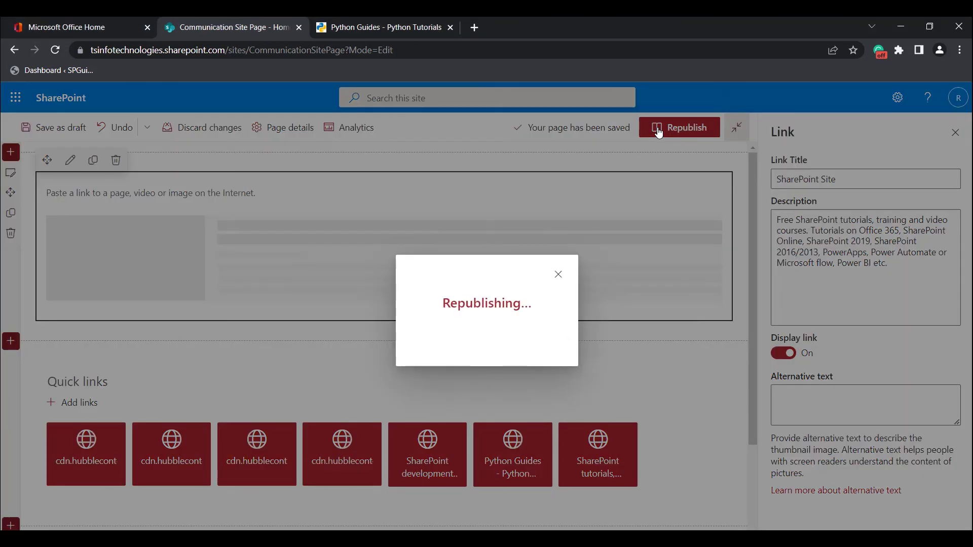